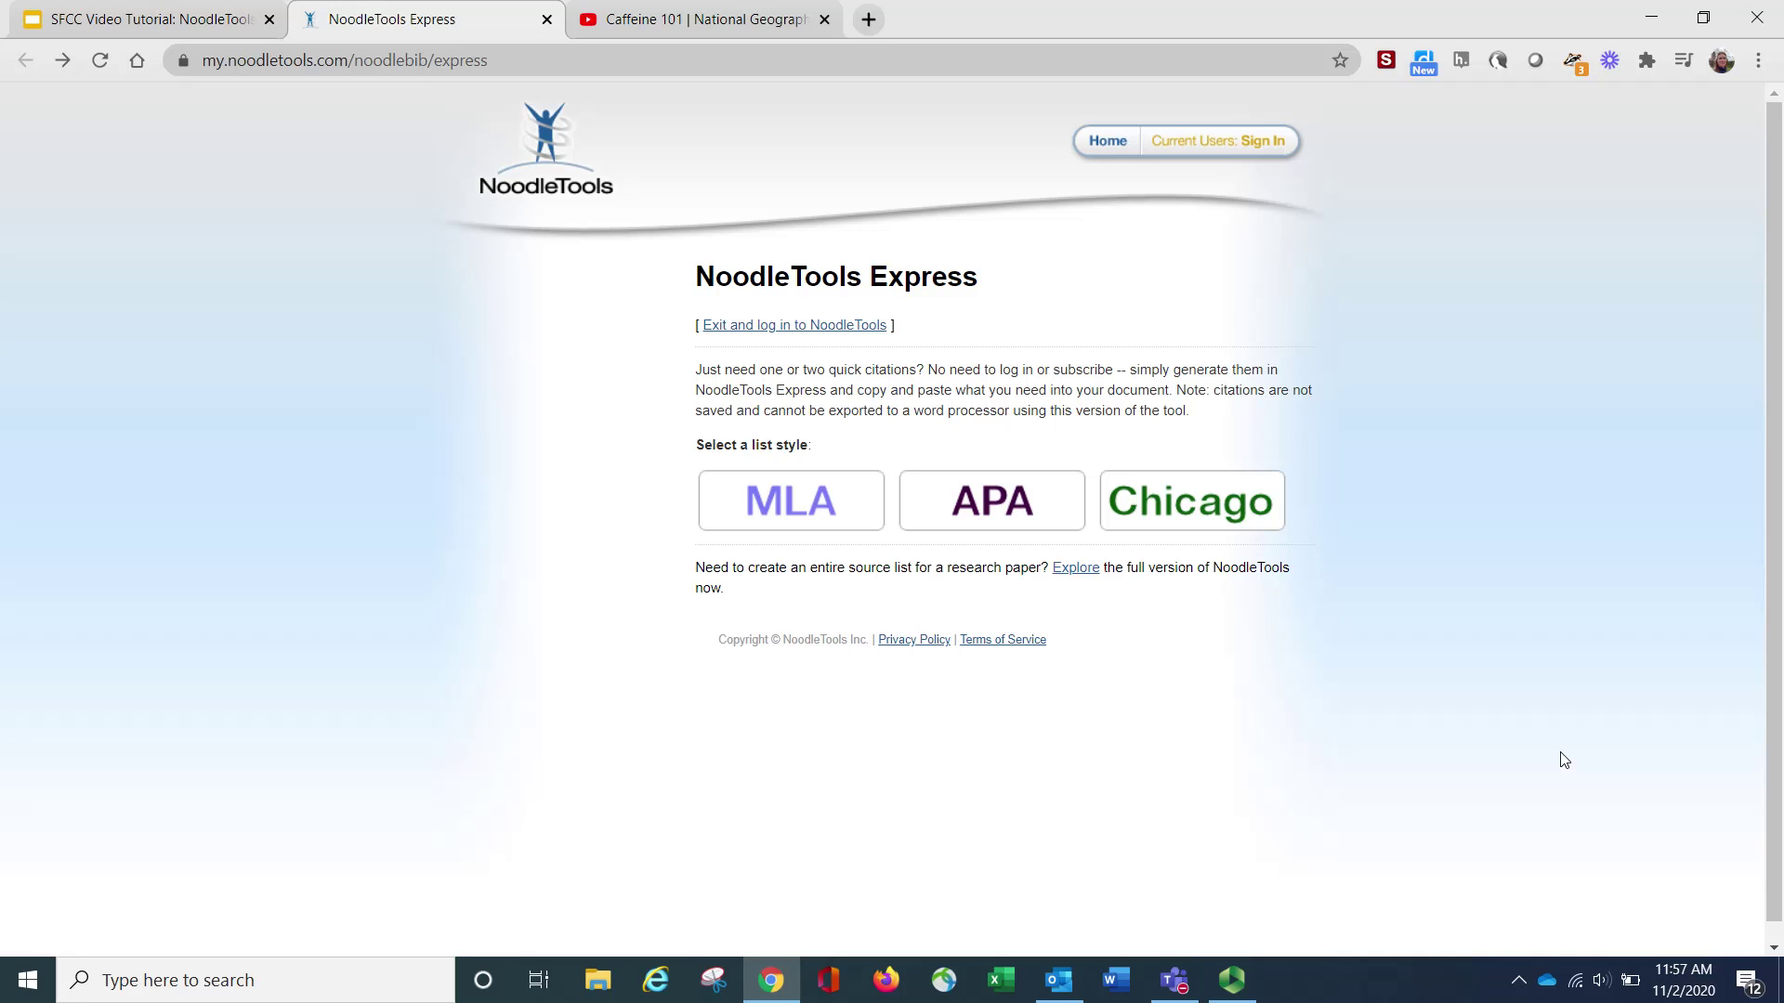
Step: Set MLA as the list style, browse the citation types, and bring up the Caffeine 101 video
left_click(815, 498)
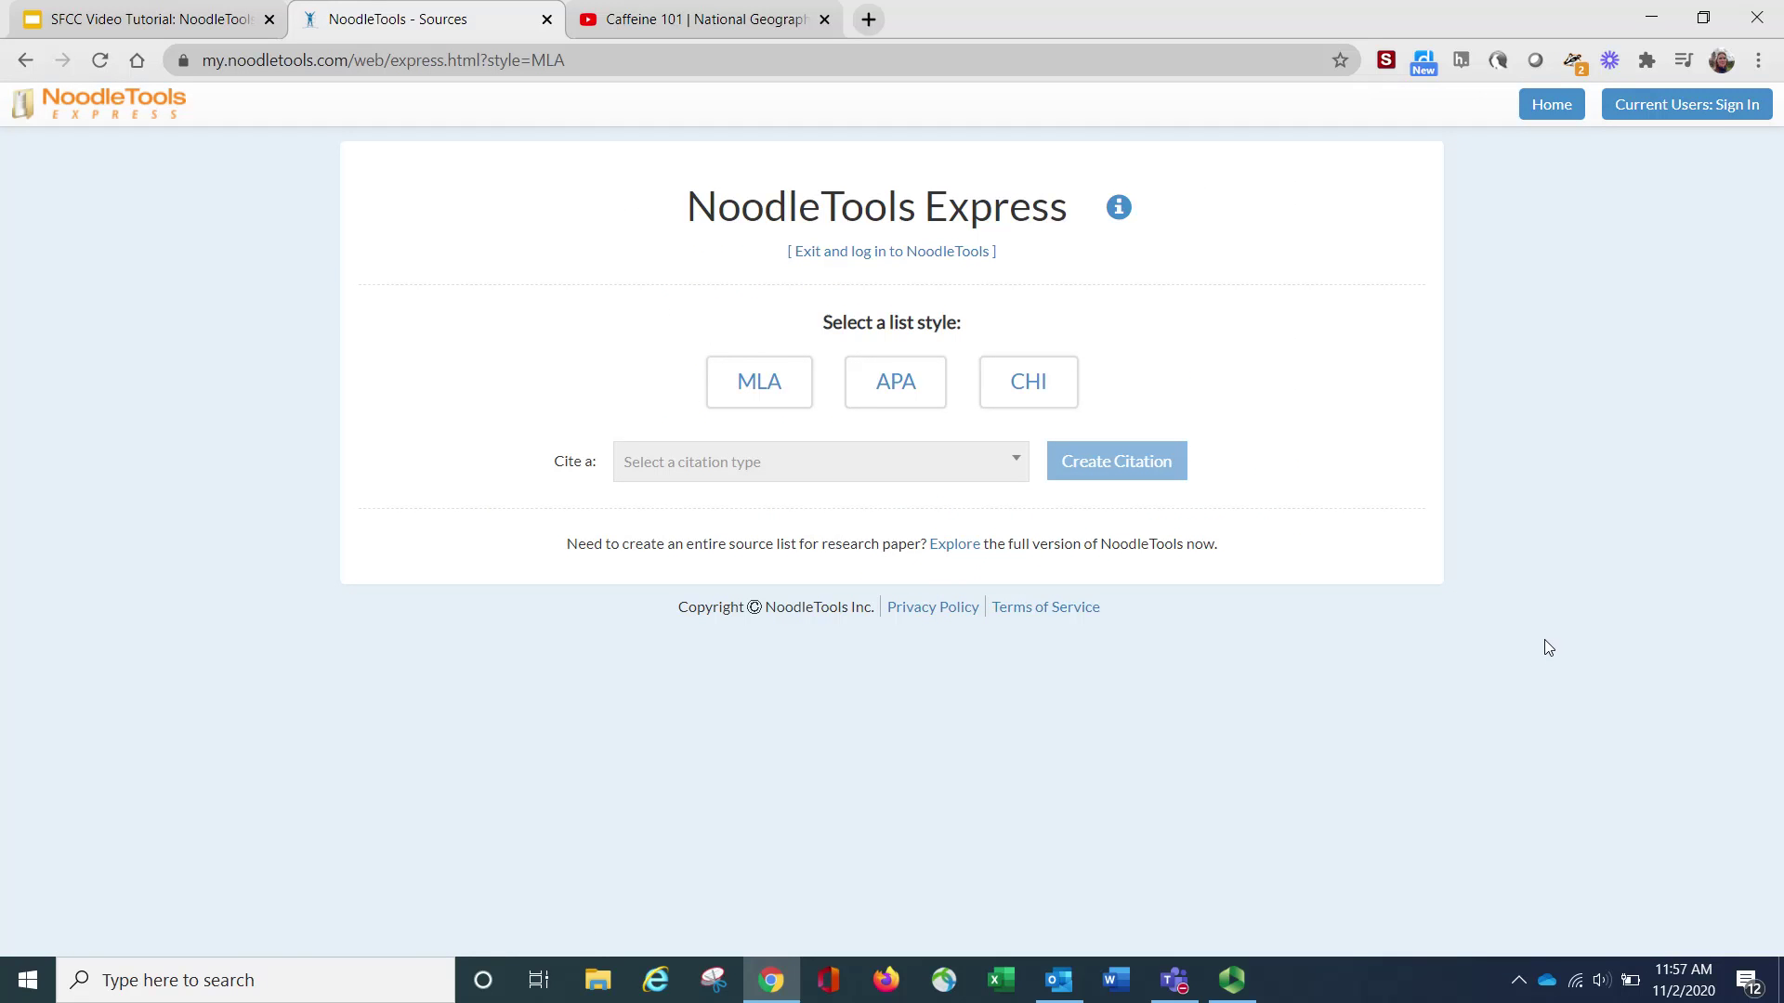
left_click(740, 388)
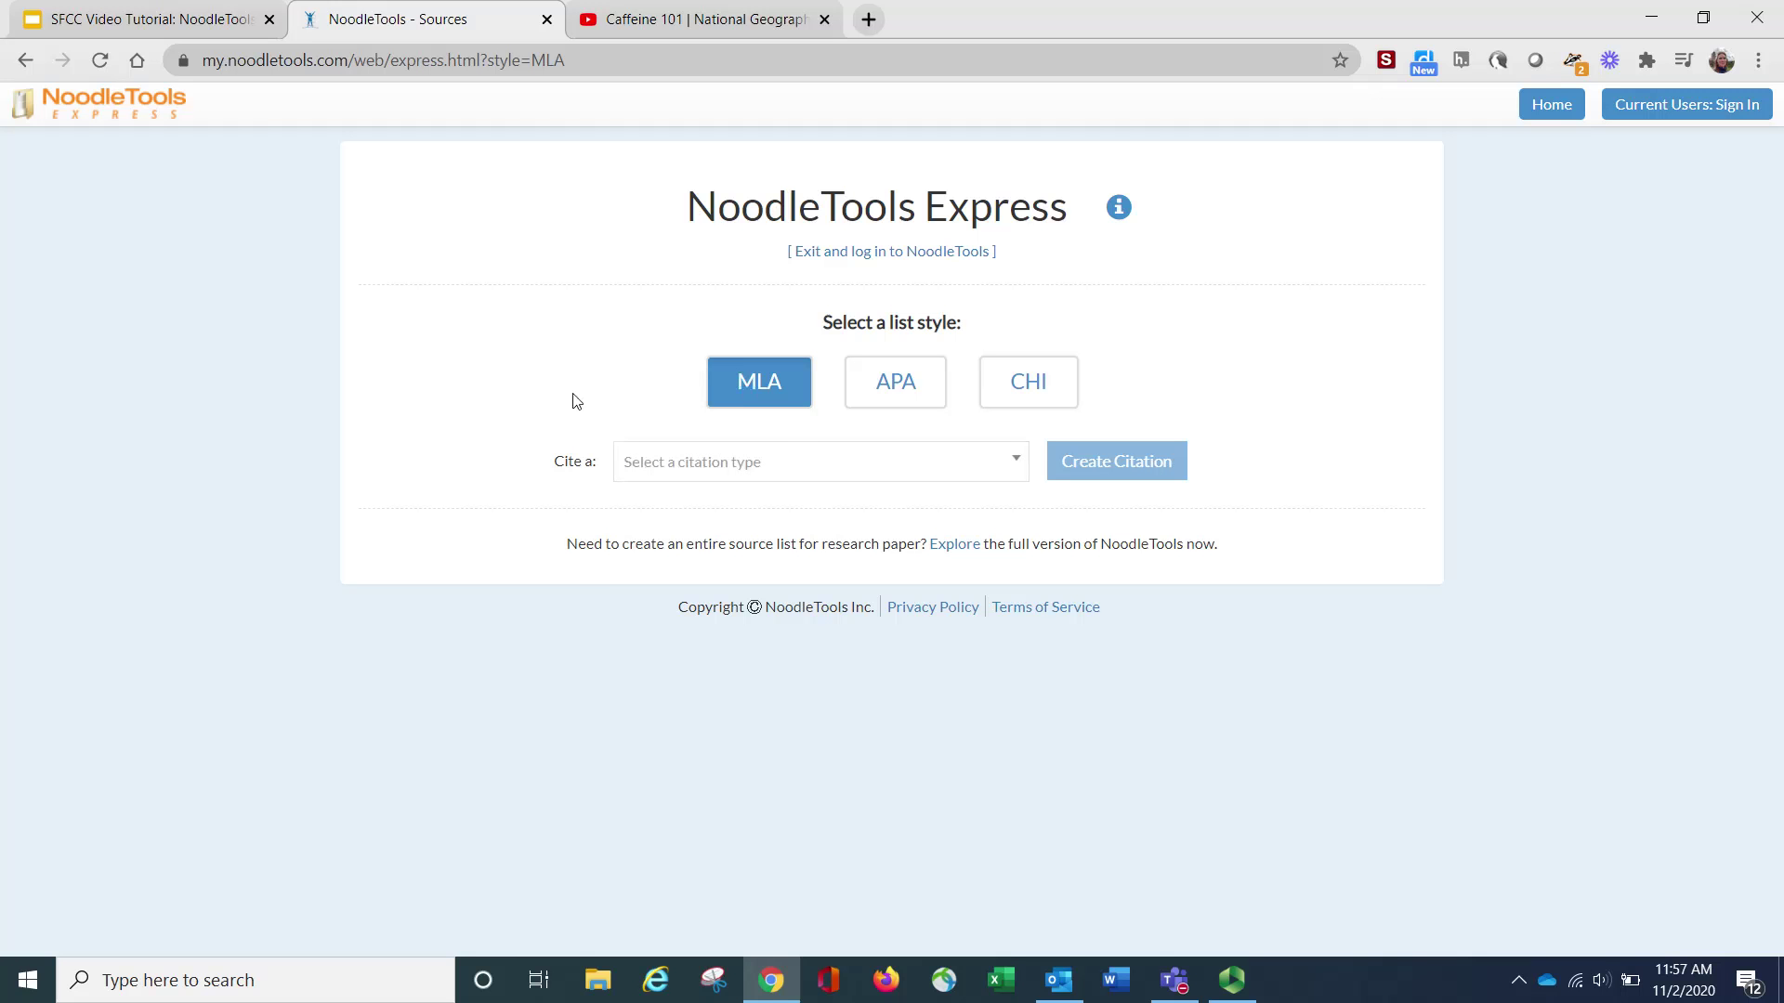
left_click(1011, 465)
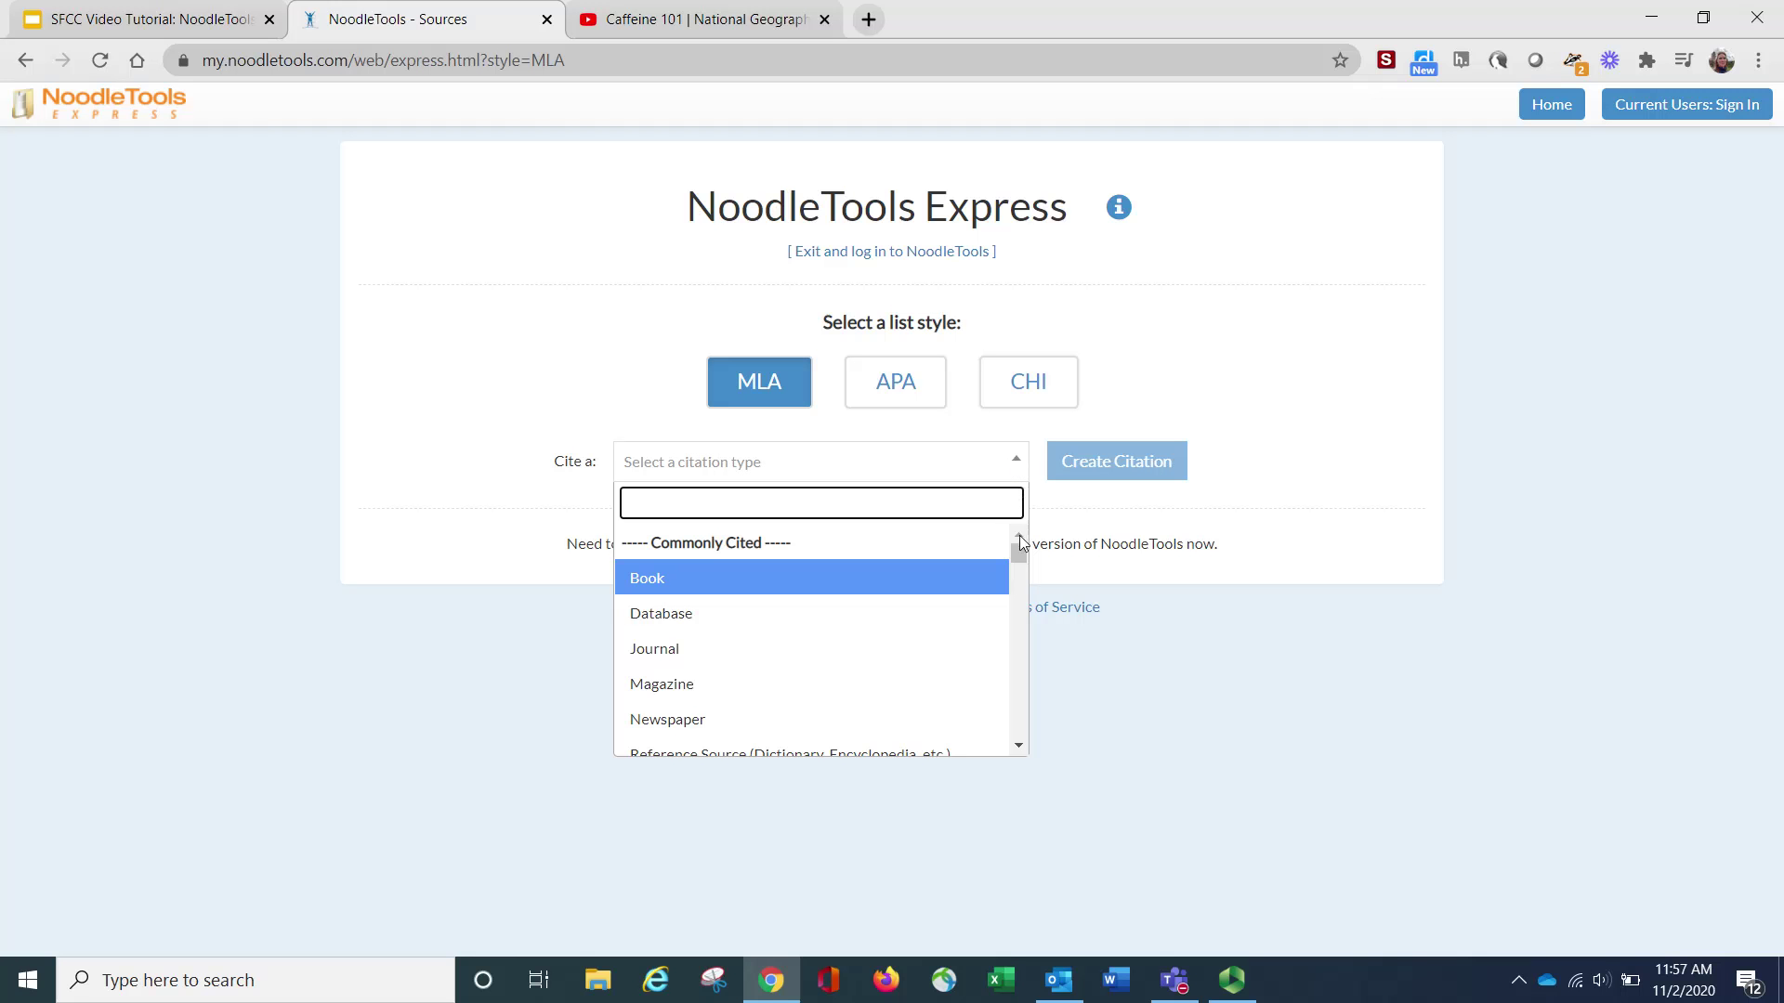
mouse_move(1018, 554)
left_mouse_down()
mouse_move(1022, 732)
mouse_move(1023, 546)
left_mouse_up()
mouse_move(1023, 550)
left_mouse_down()
mouse_move(1022, 743)
mouse_move(1026, 546)
left_mouse_up()
left_click(728, 22)
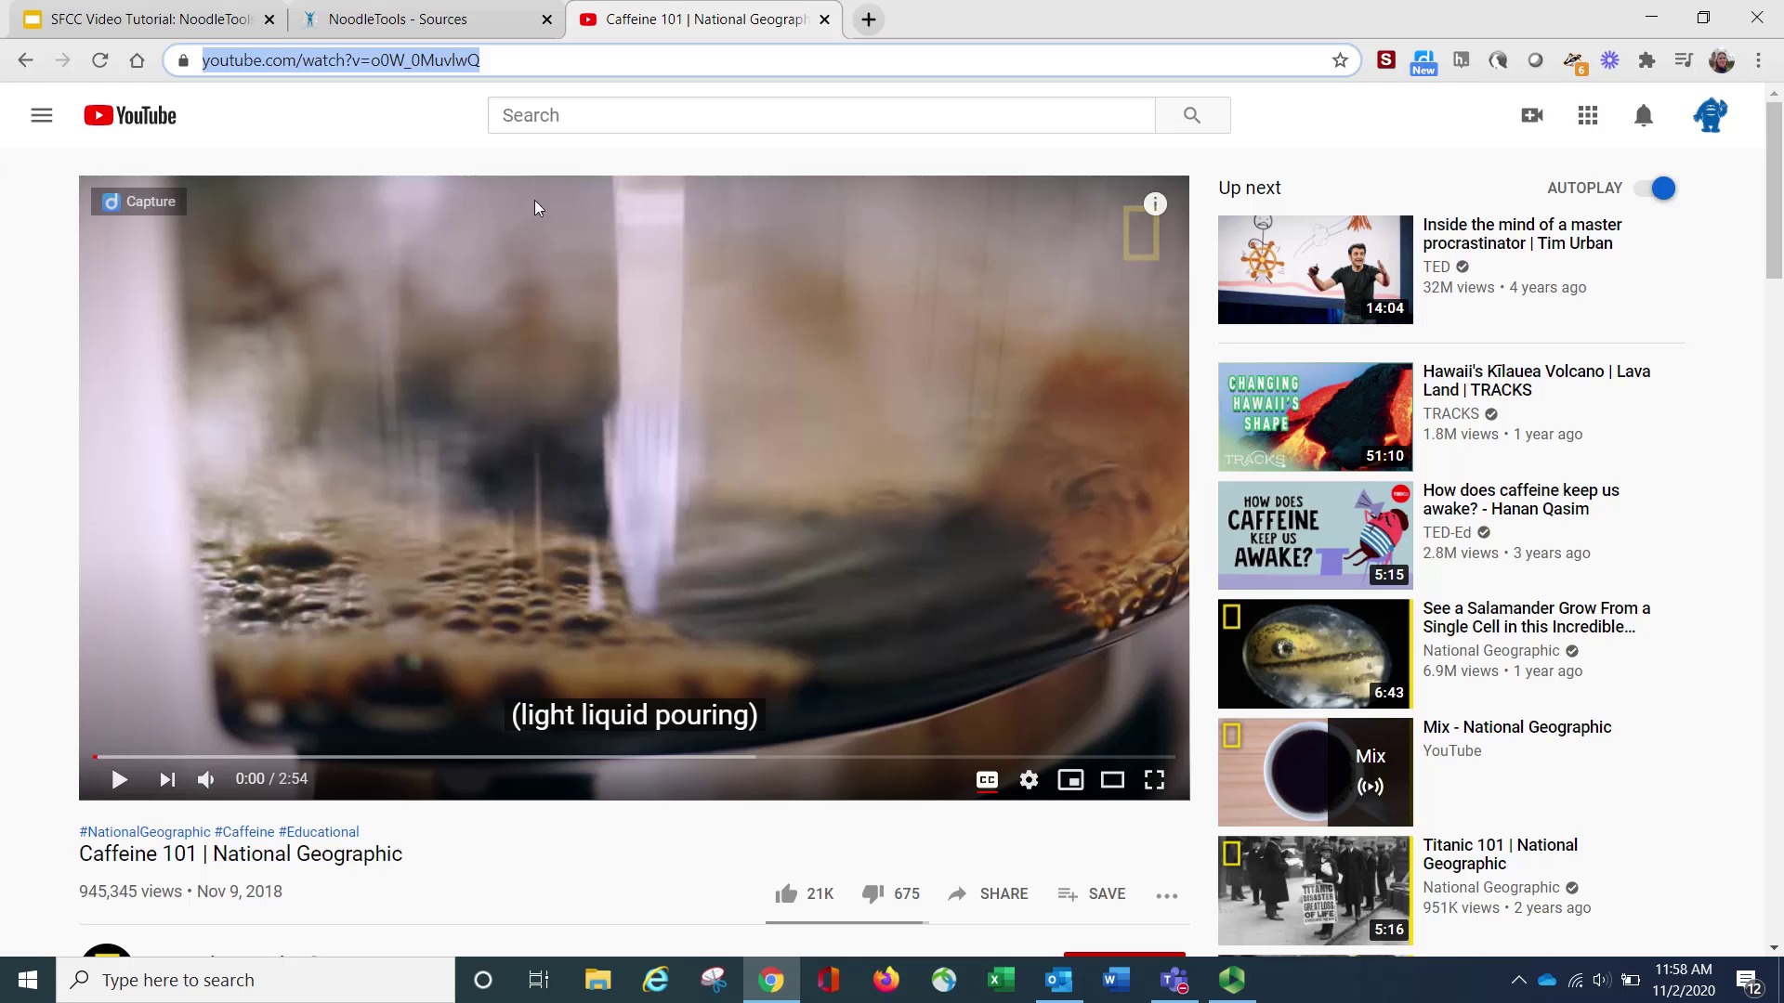
Step: Back on the citation page, choose Video Clip (Online) as the MLA source type
left_click(461, 16)
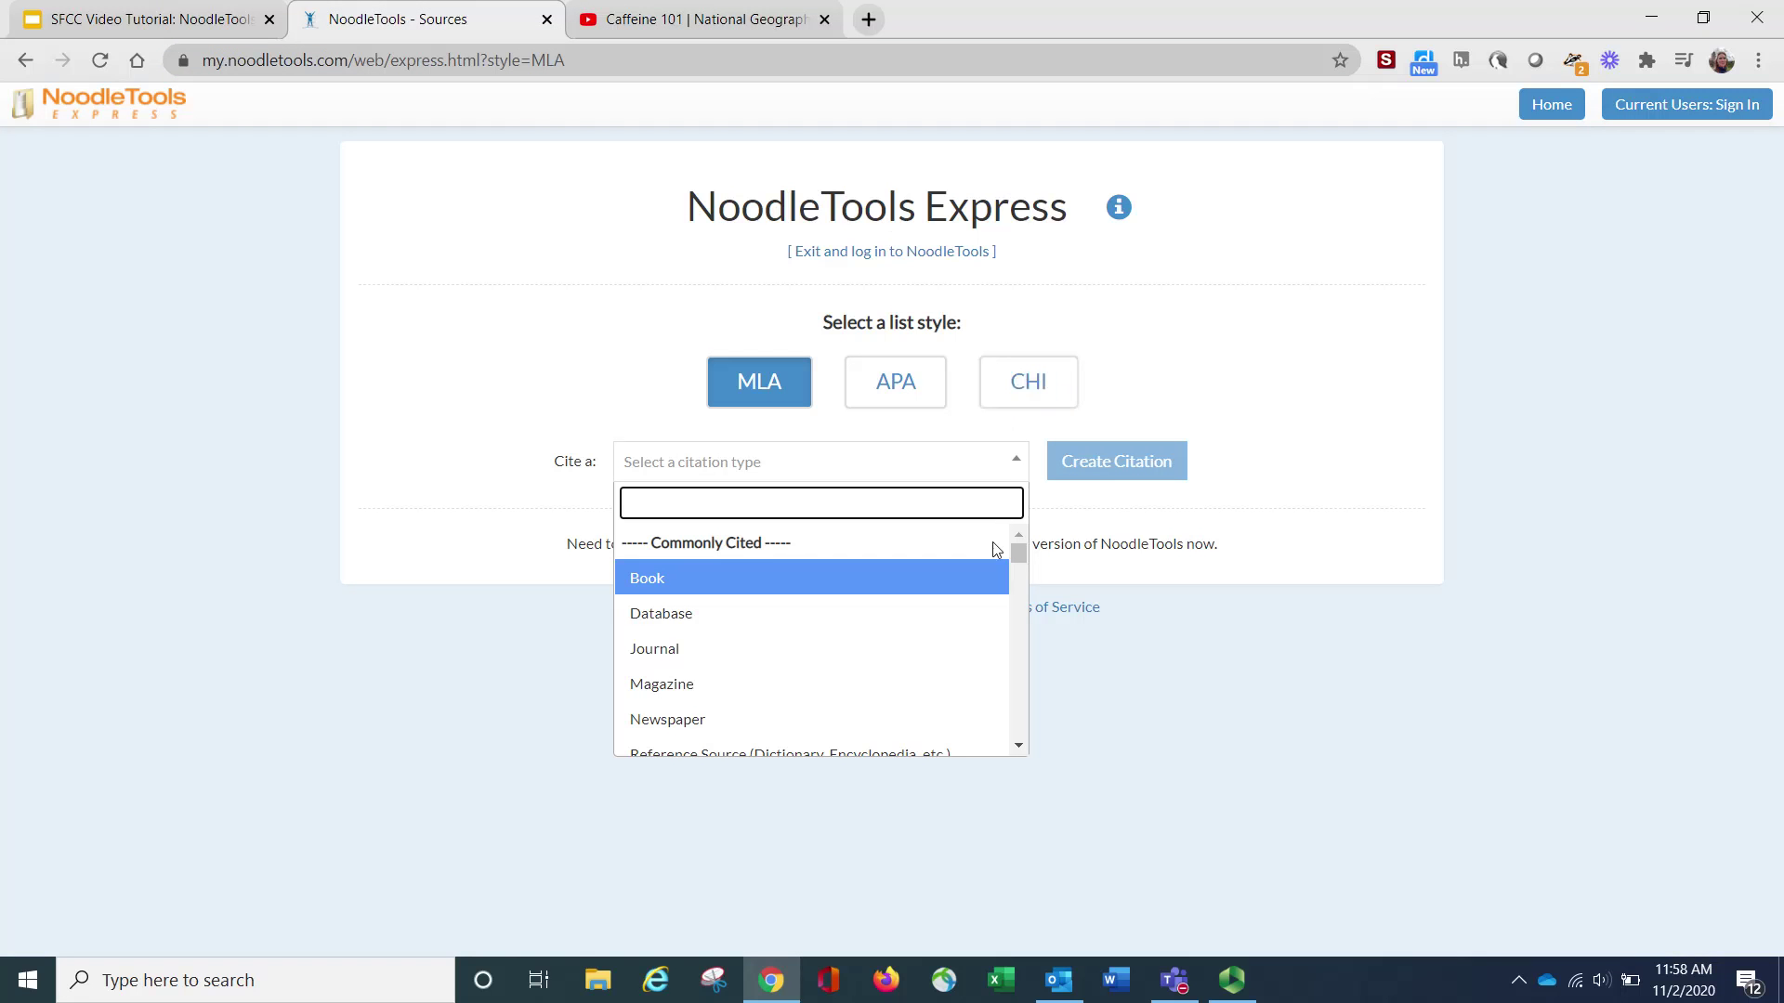
left_click_drag(1017, 556, 1023, 636)
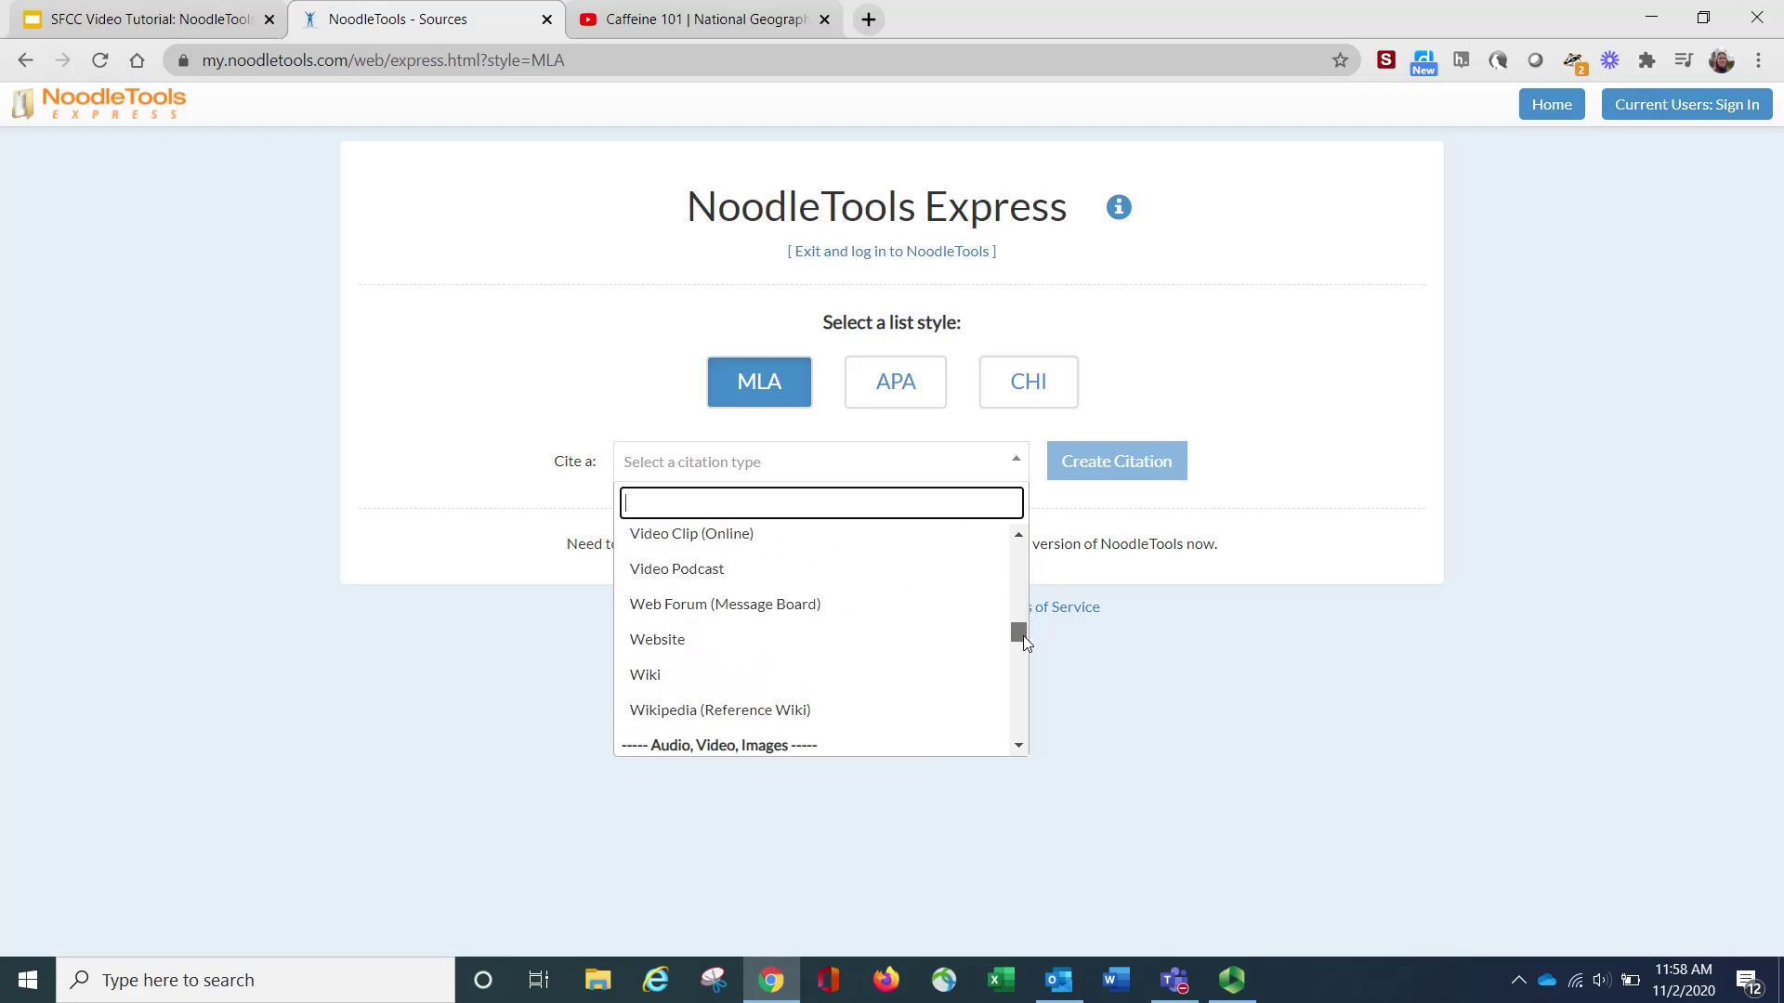
left_click(773, 535)
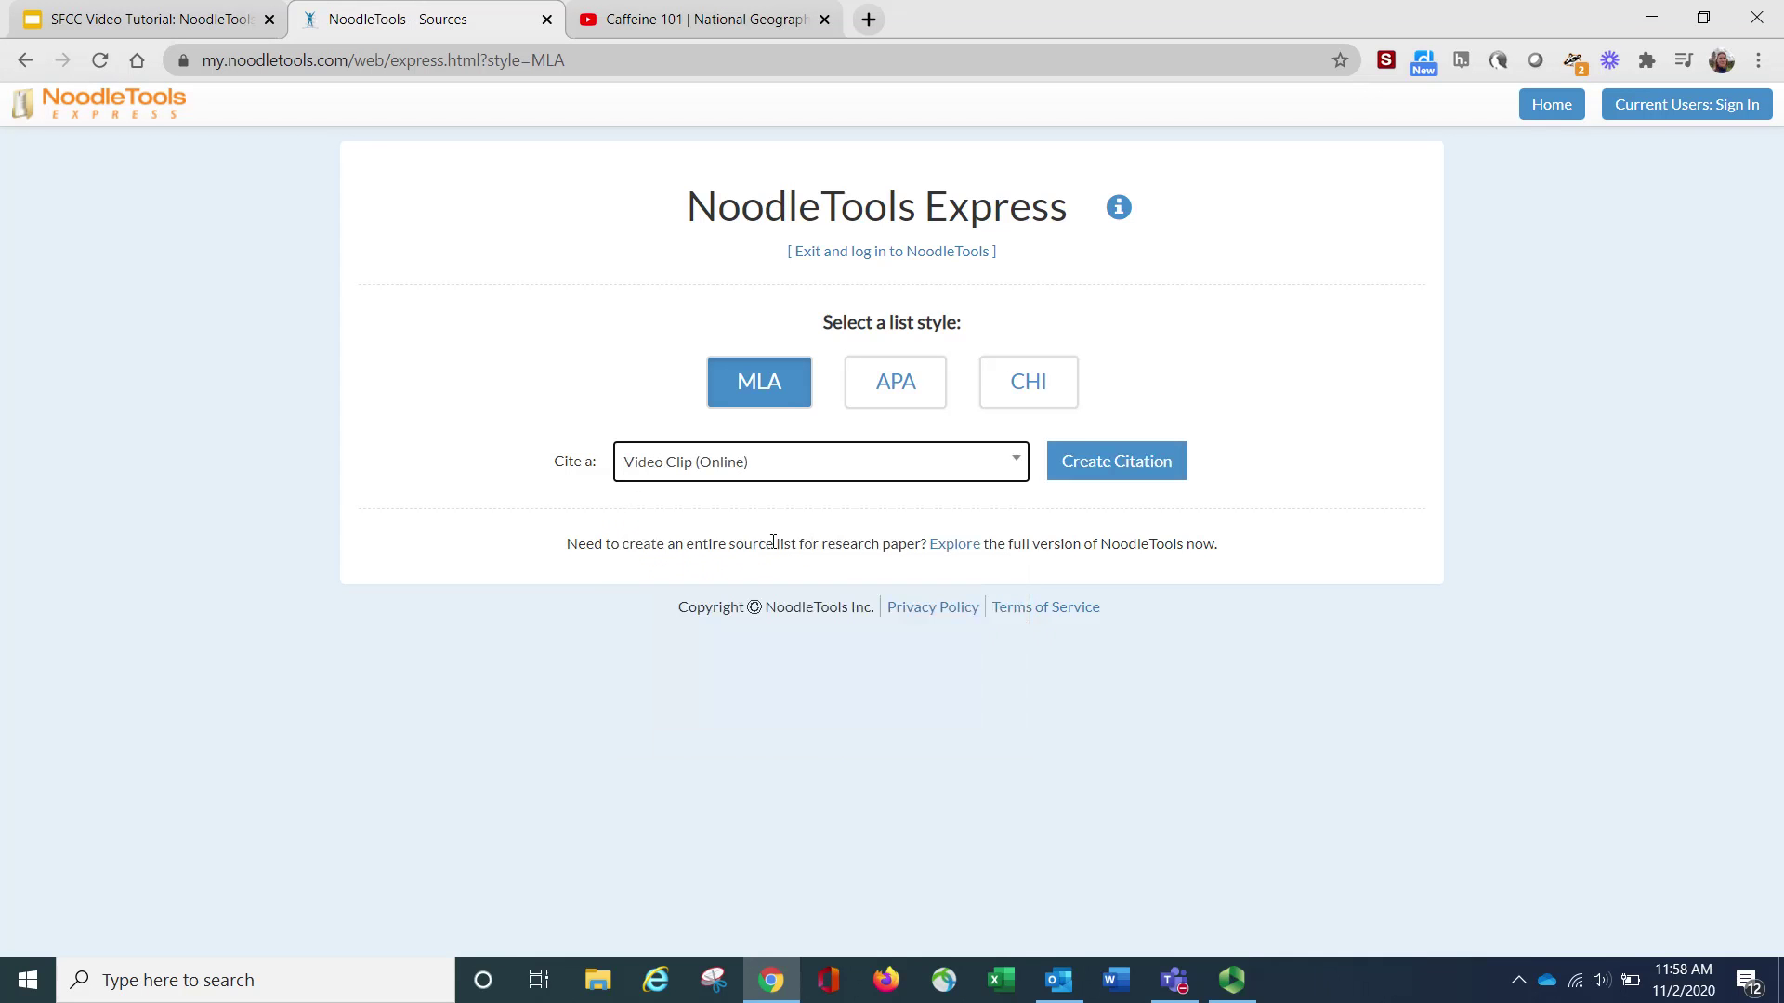
Step: Create the Video Clip (Online) citation form, reviewing its Citing, From and MLA guide options unchanged
left_click(1093, 469)
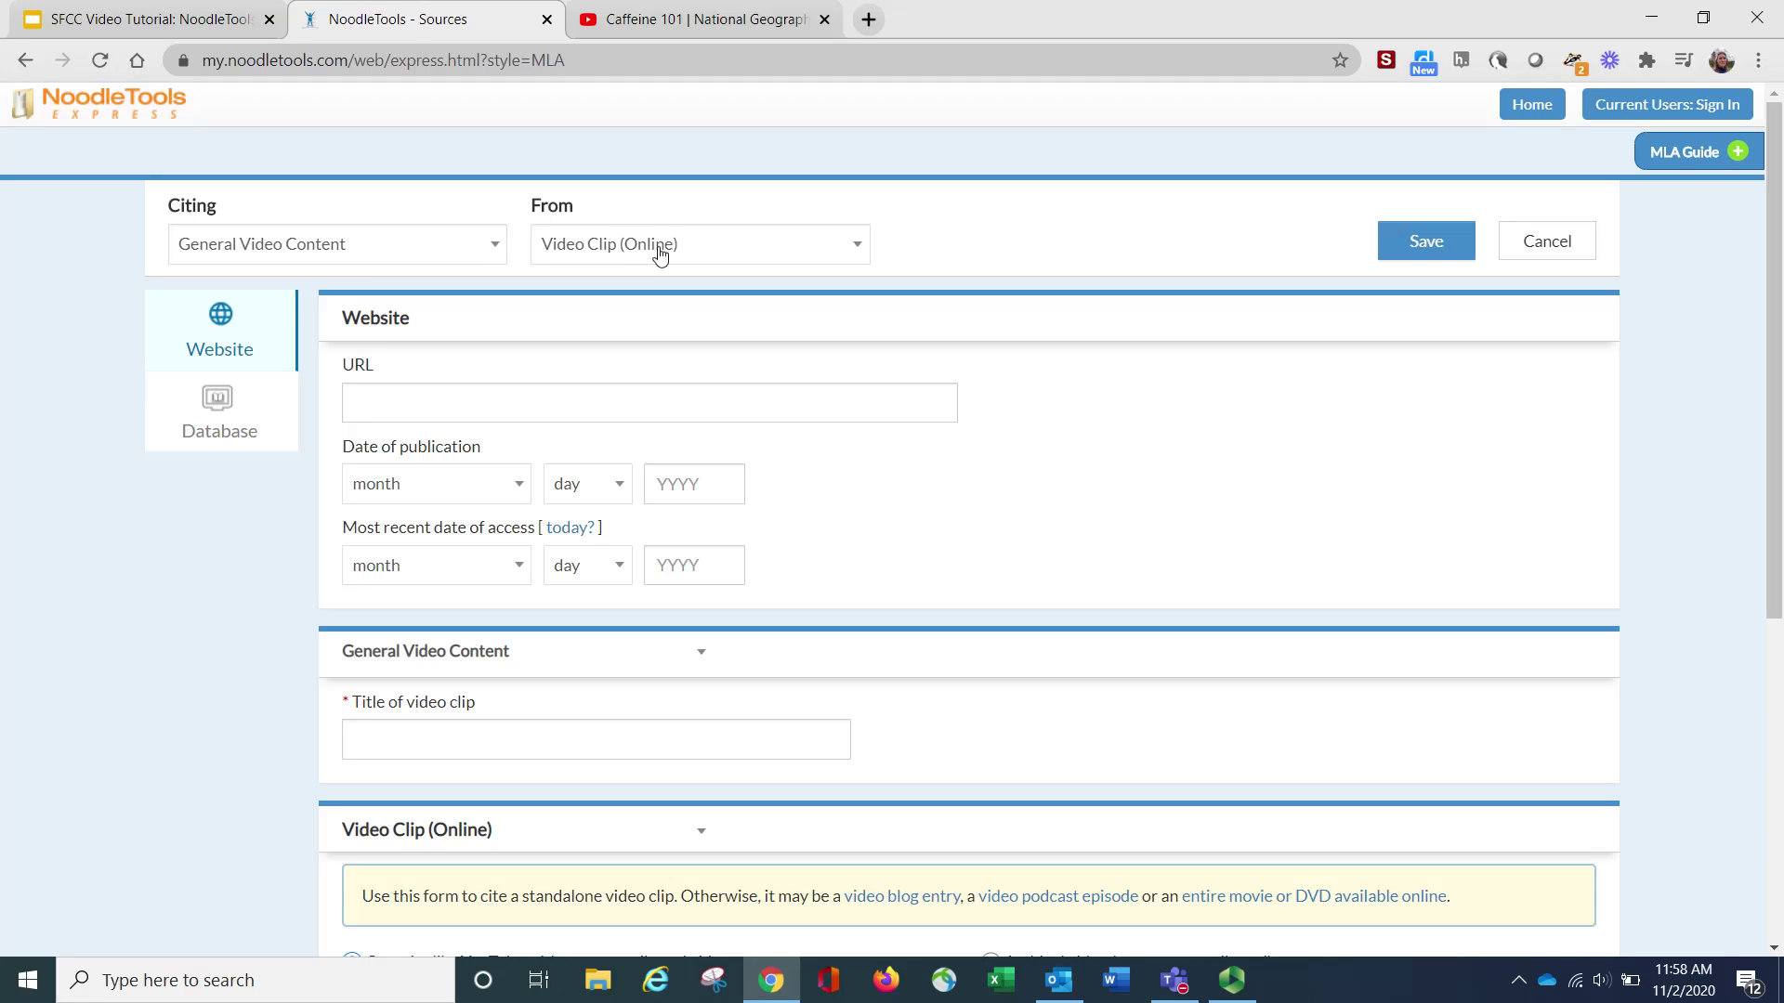
left_click(500, 258)
left_click(497, 249)
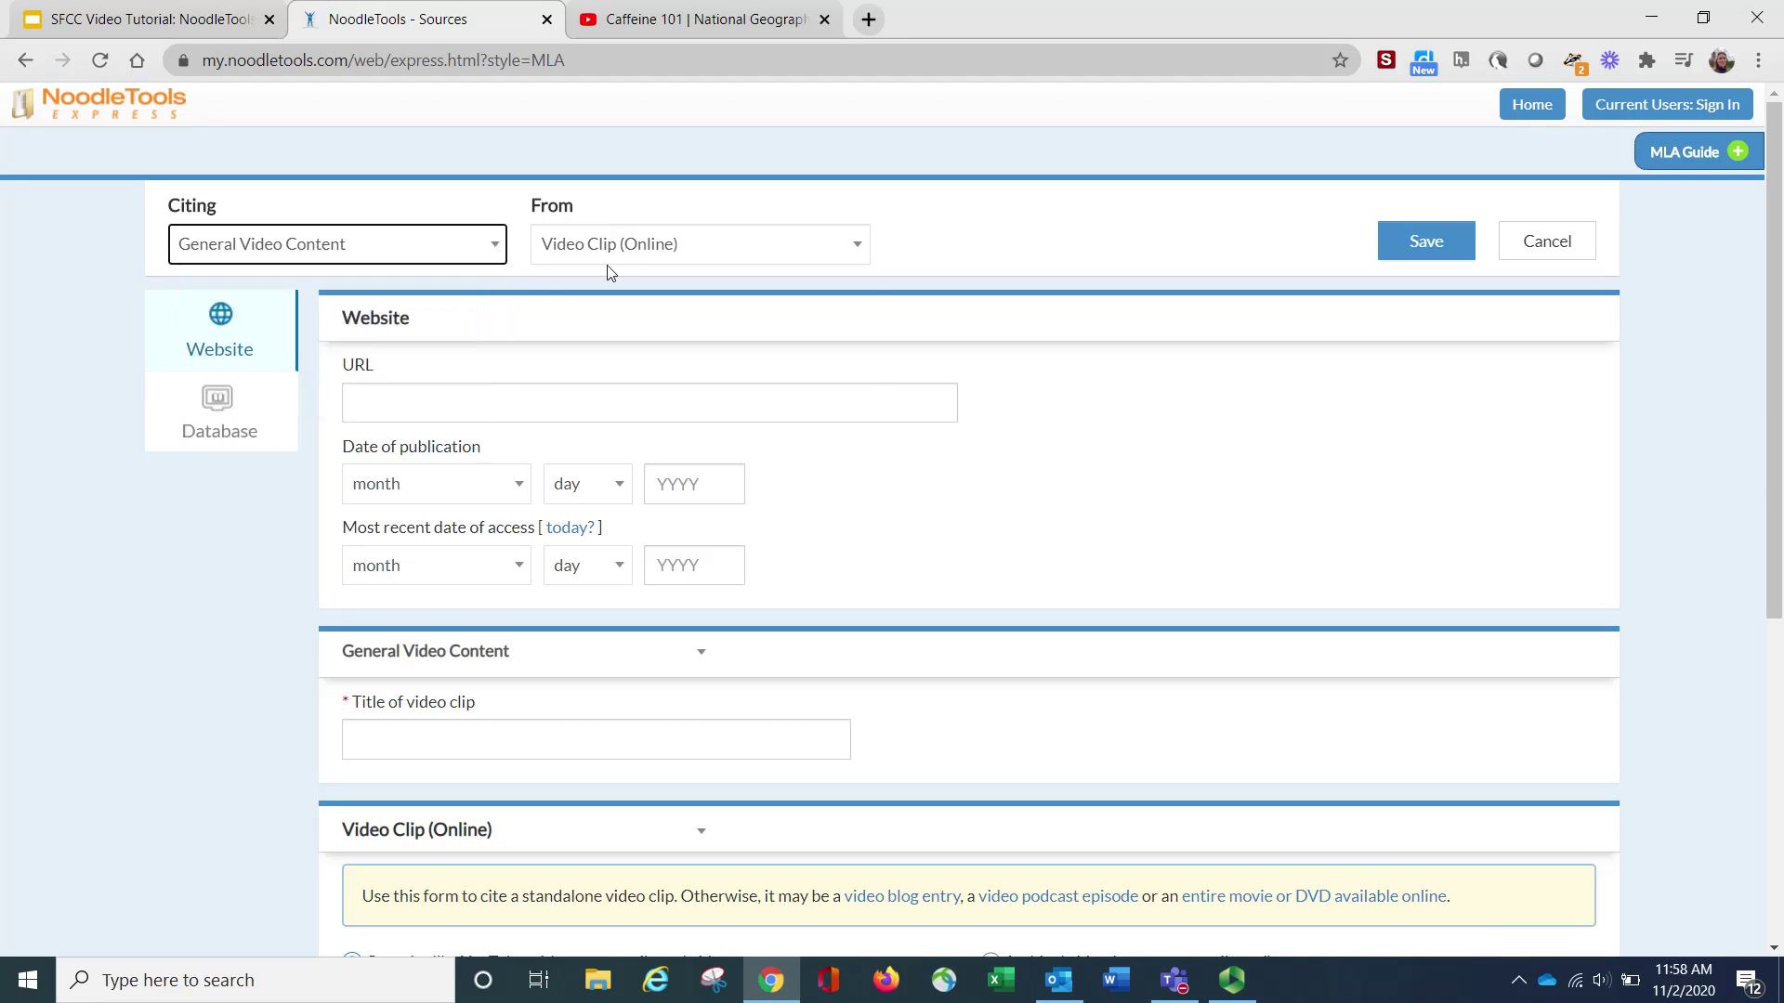
left_click(634, 247)
left_click(634, 247)
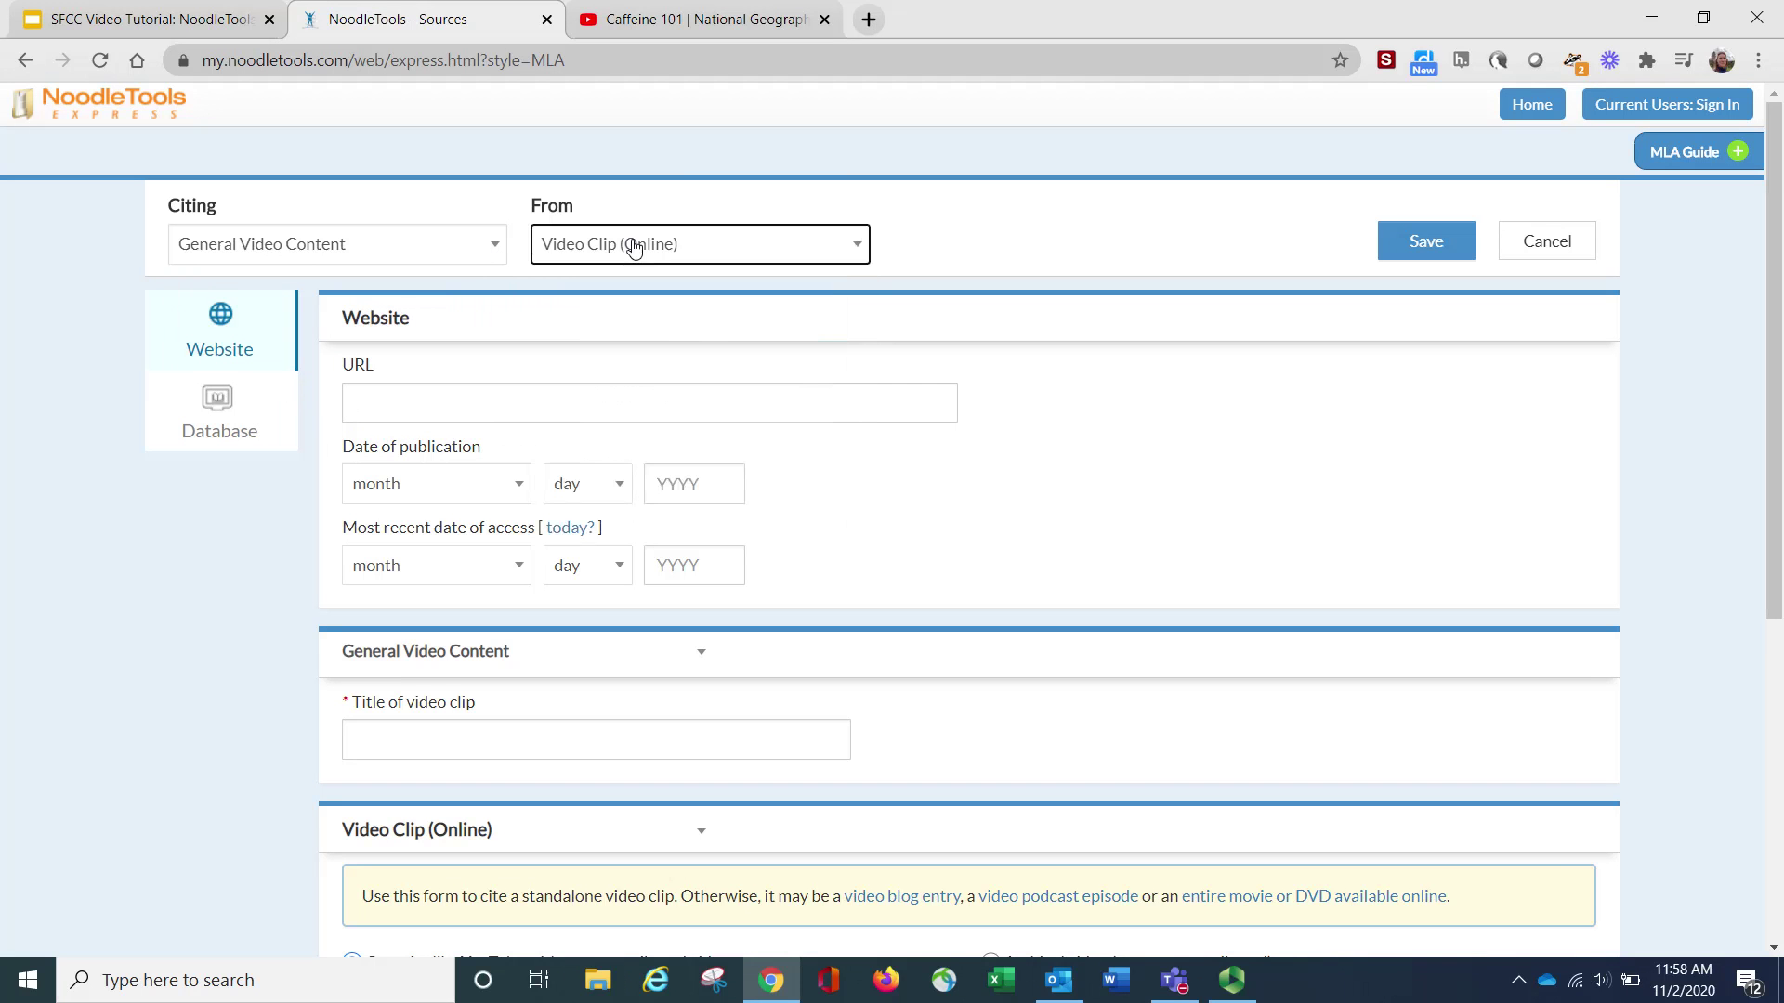
left_click(1740, 153)
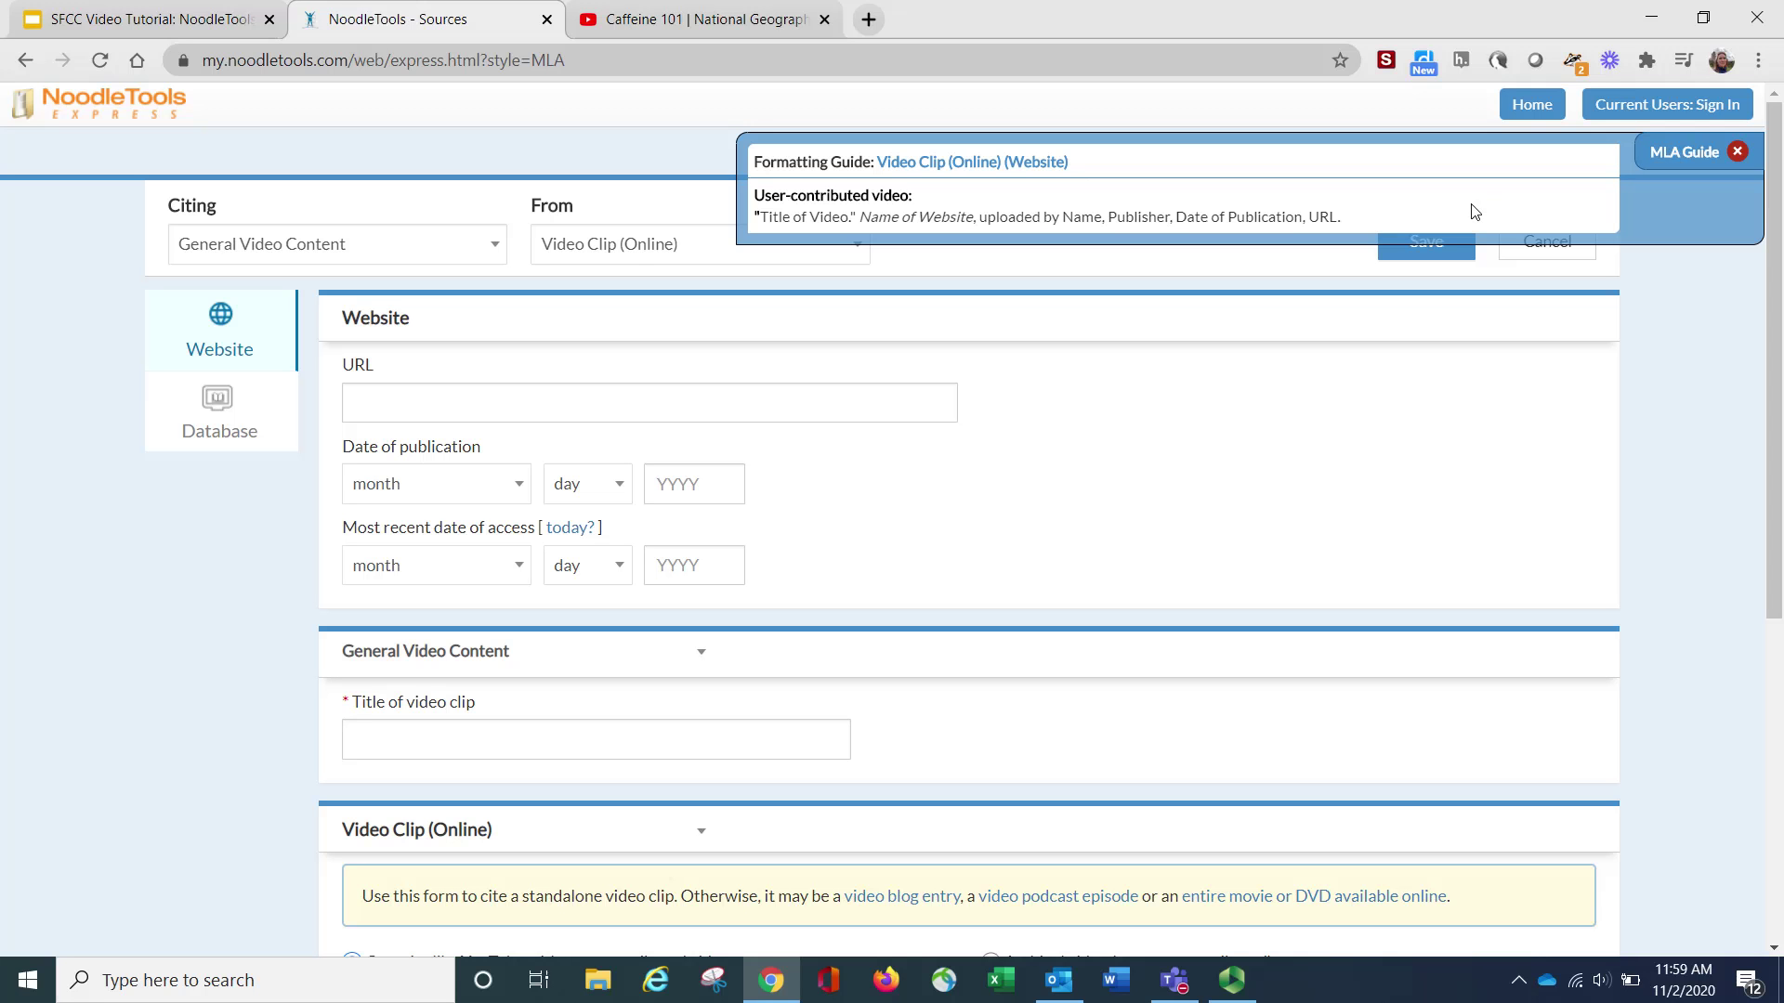
left_click(1733, 154)
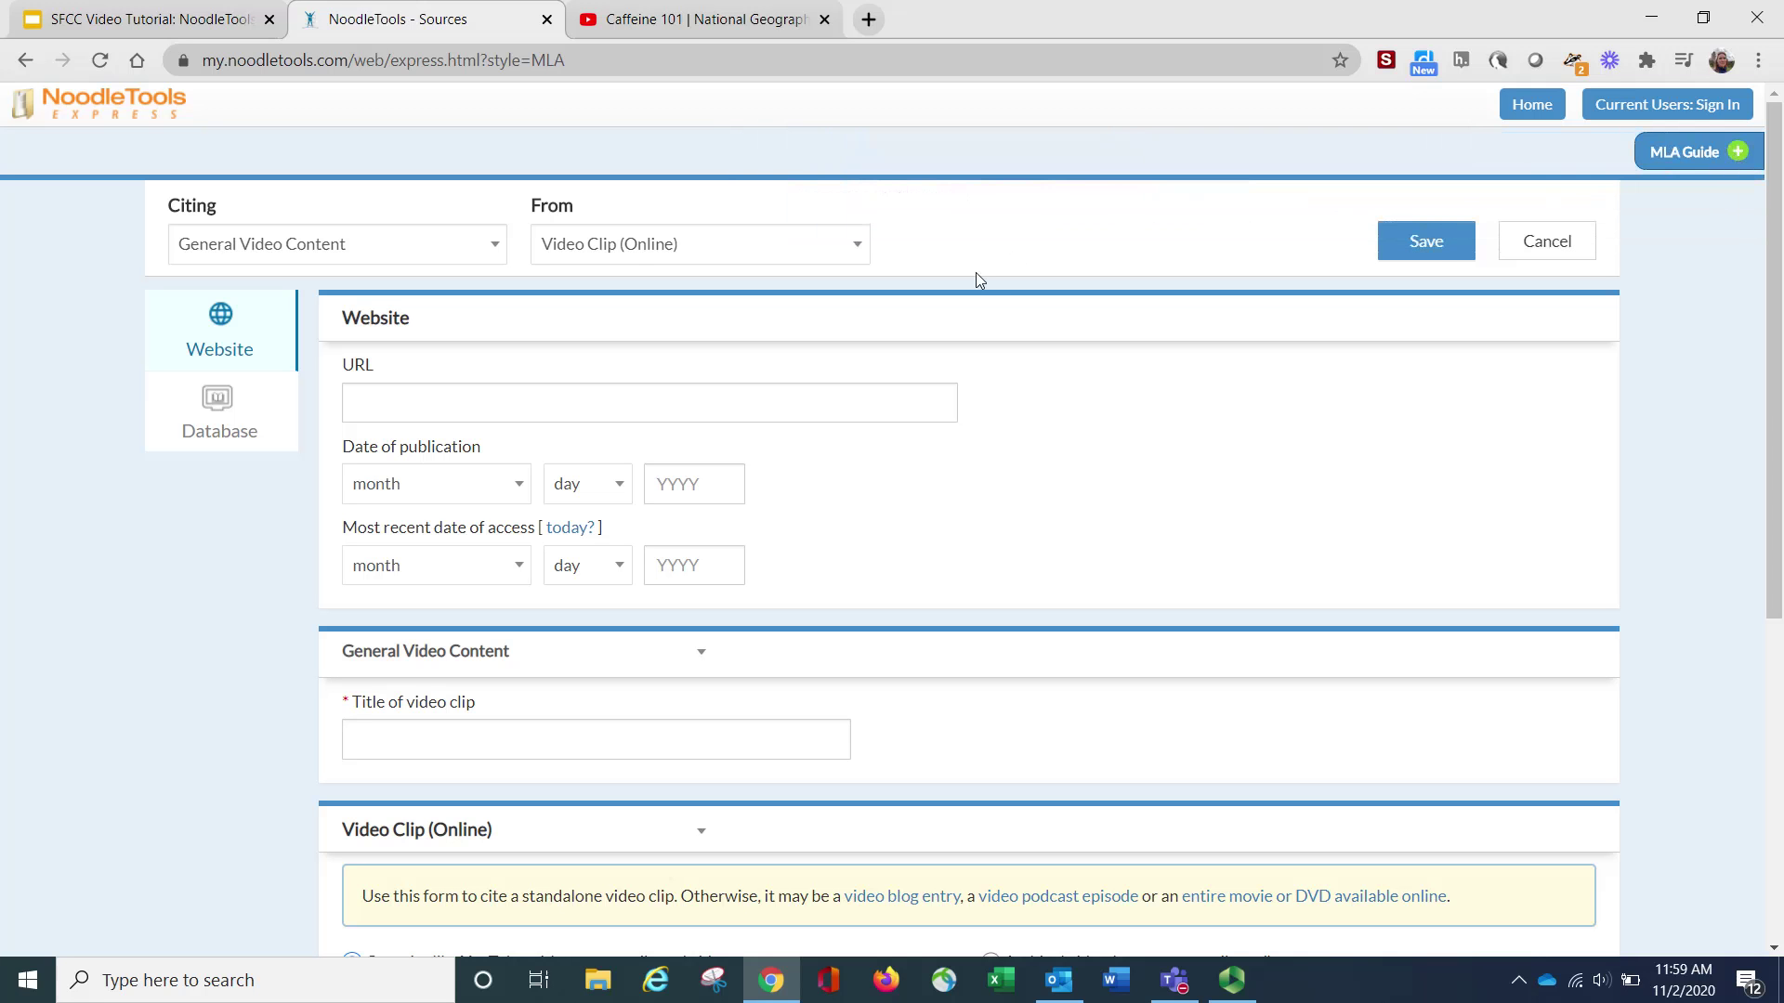
Step: Copy the Caffeine 101 YouTube address and paste it into the URL field
left_click(705, 26)
left_click(469, 61)
key("ctrl+c")
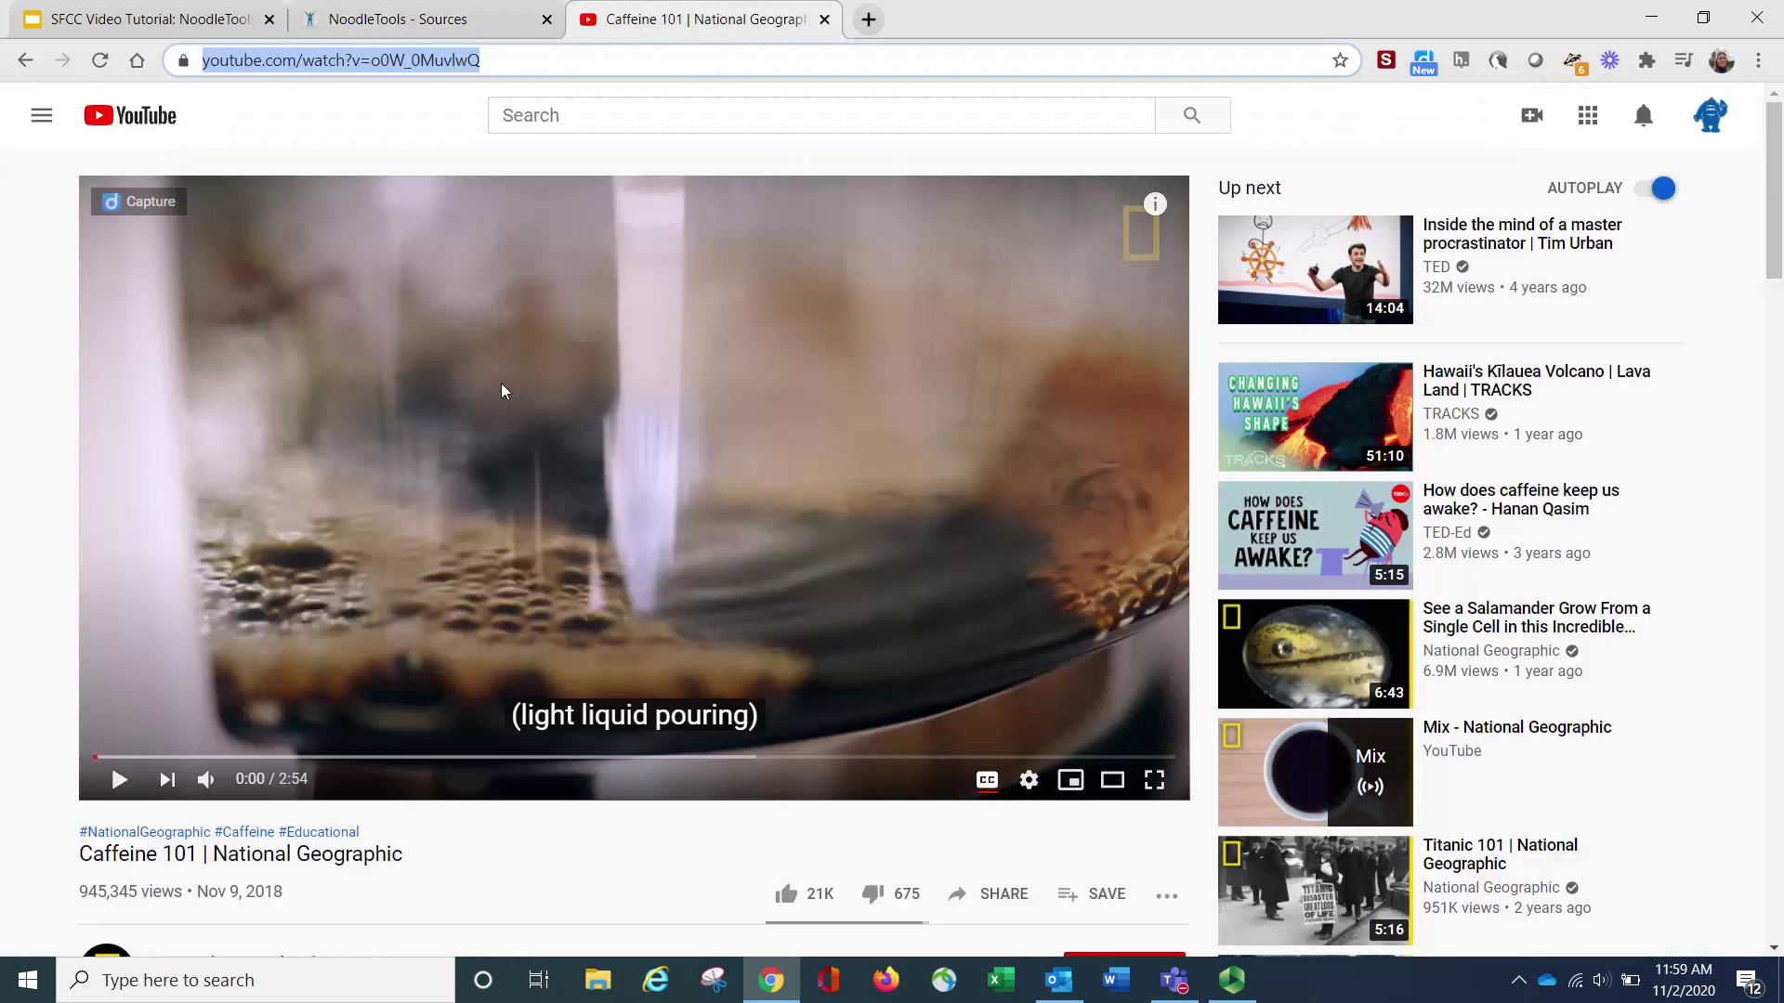
right_click(420, 62)
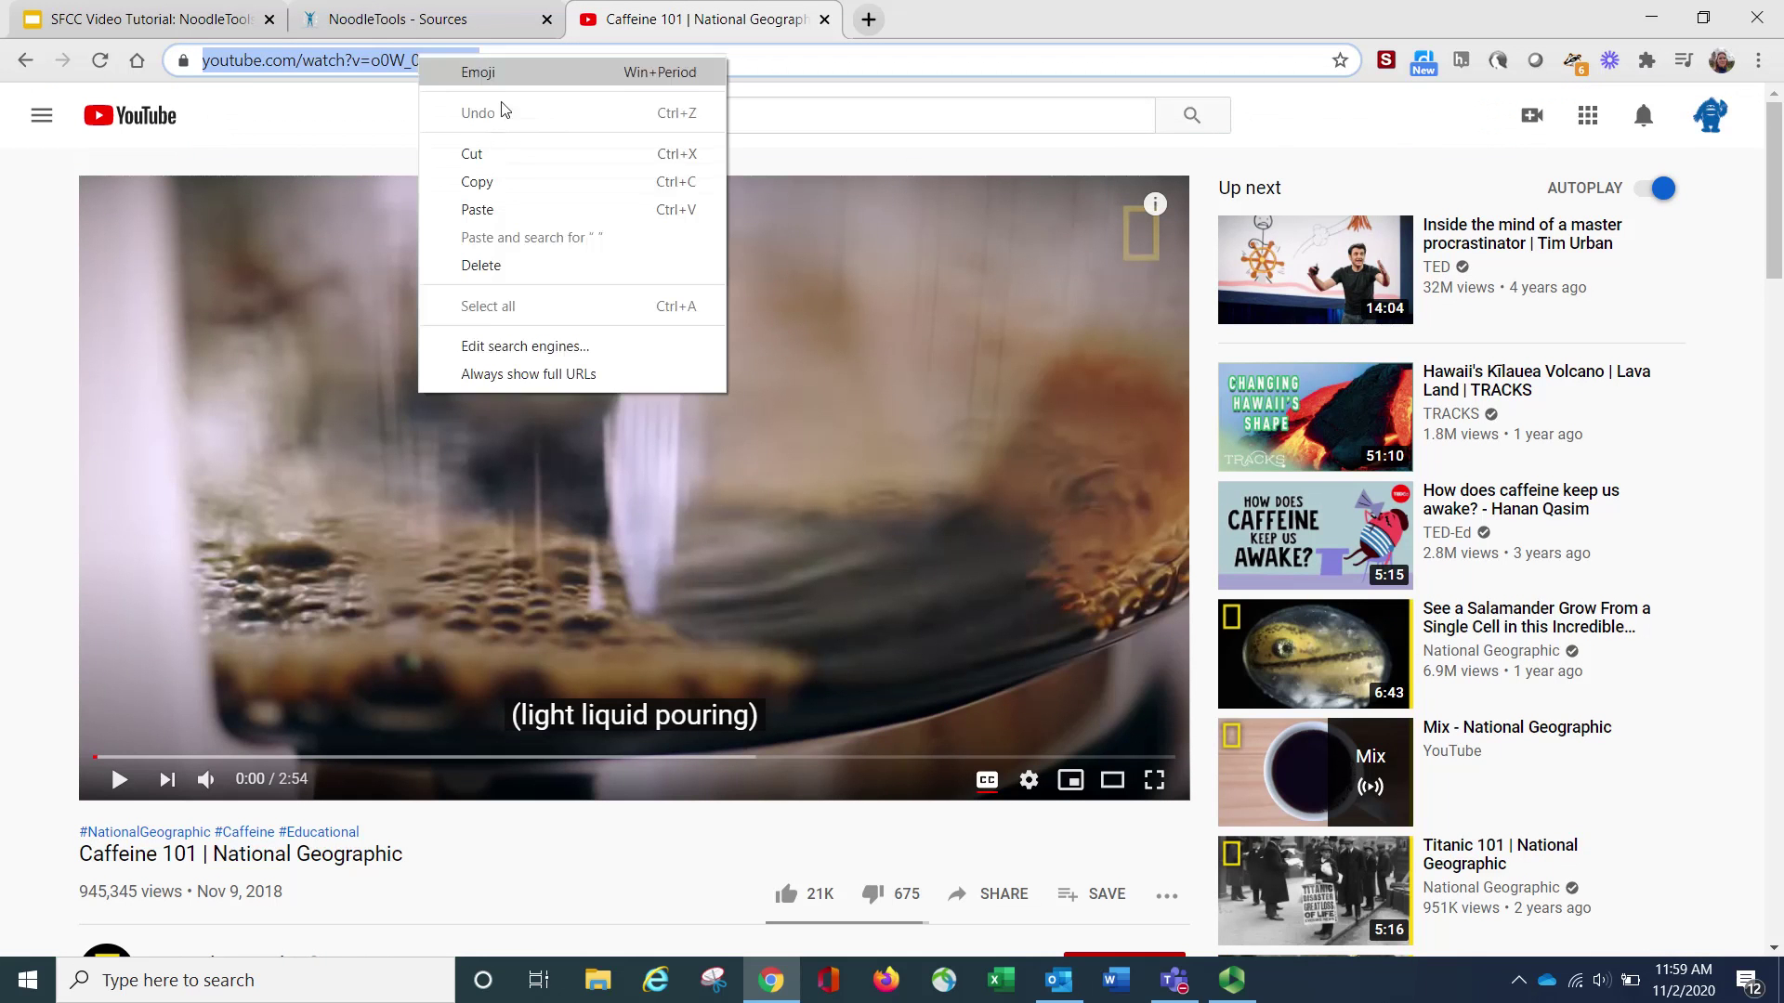
left_click(526, 186)
left_click(439, 13)
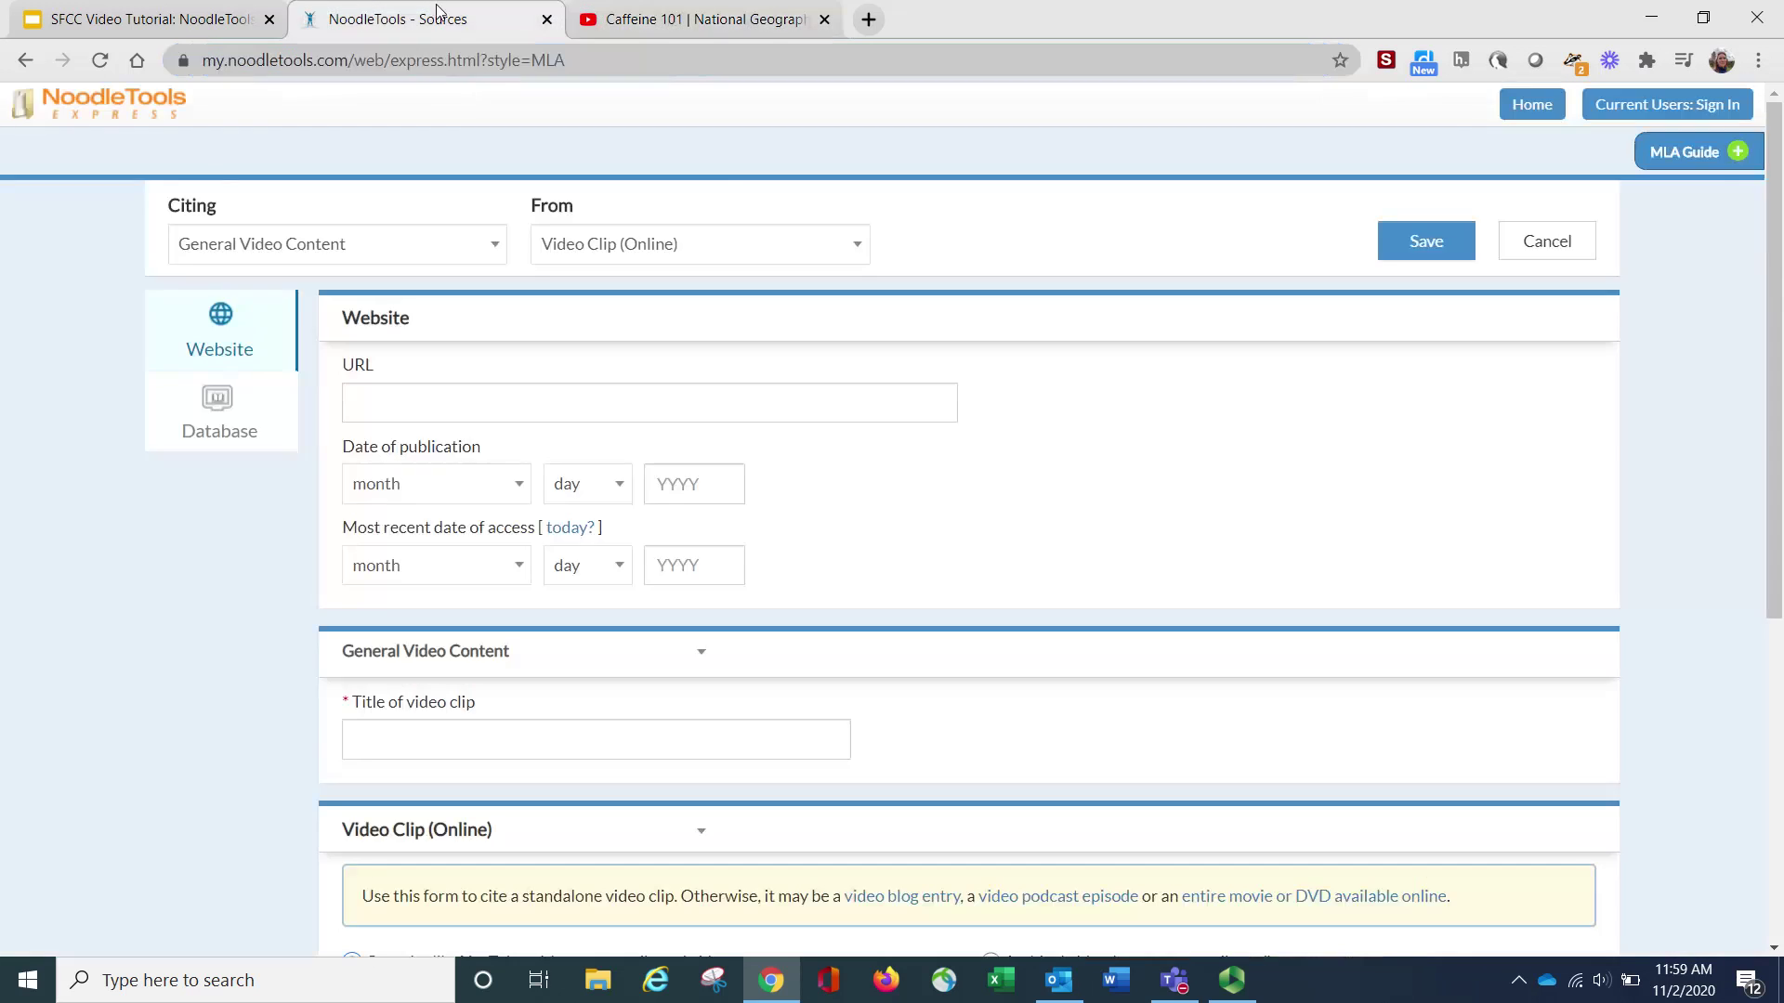
left_click(434, 406)
key("ctrl+v")
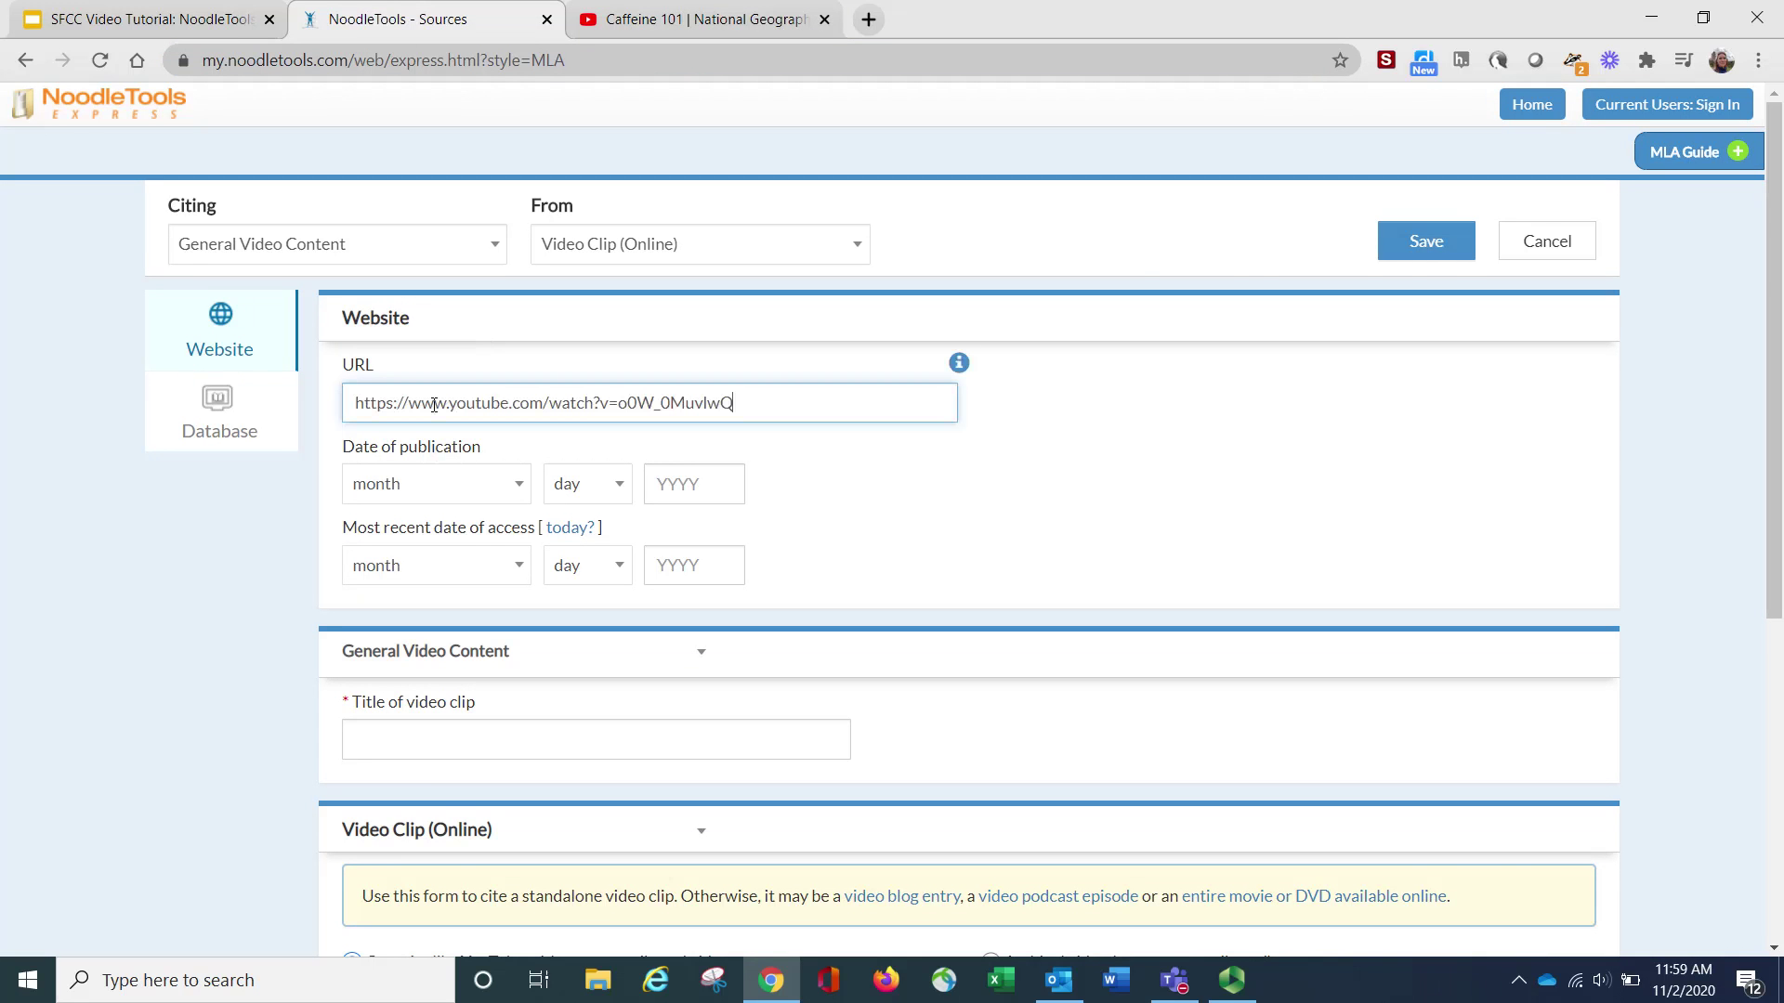
Step: Set the publication date to November 9, 2018 and the access date to today, November 2, 2020
left_click(701, 17)
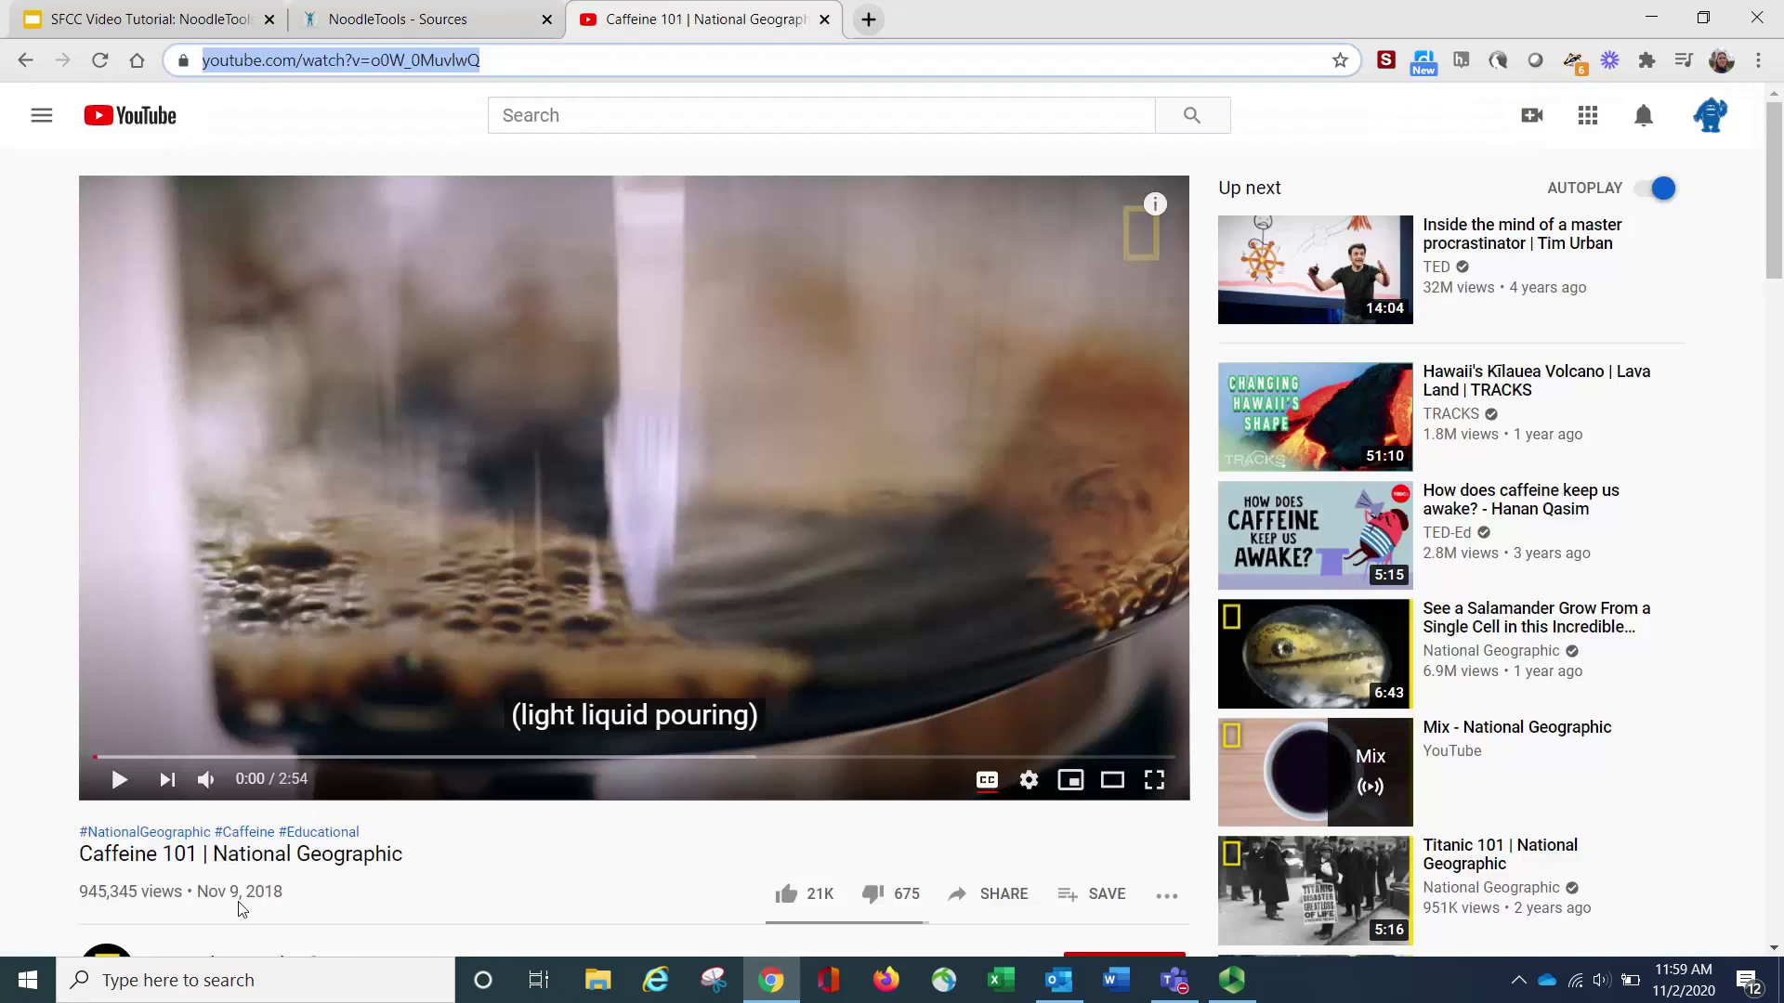
left_click(440, 16)
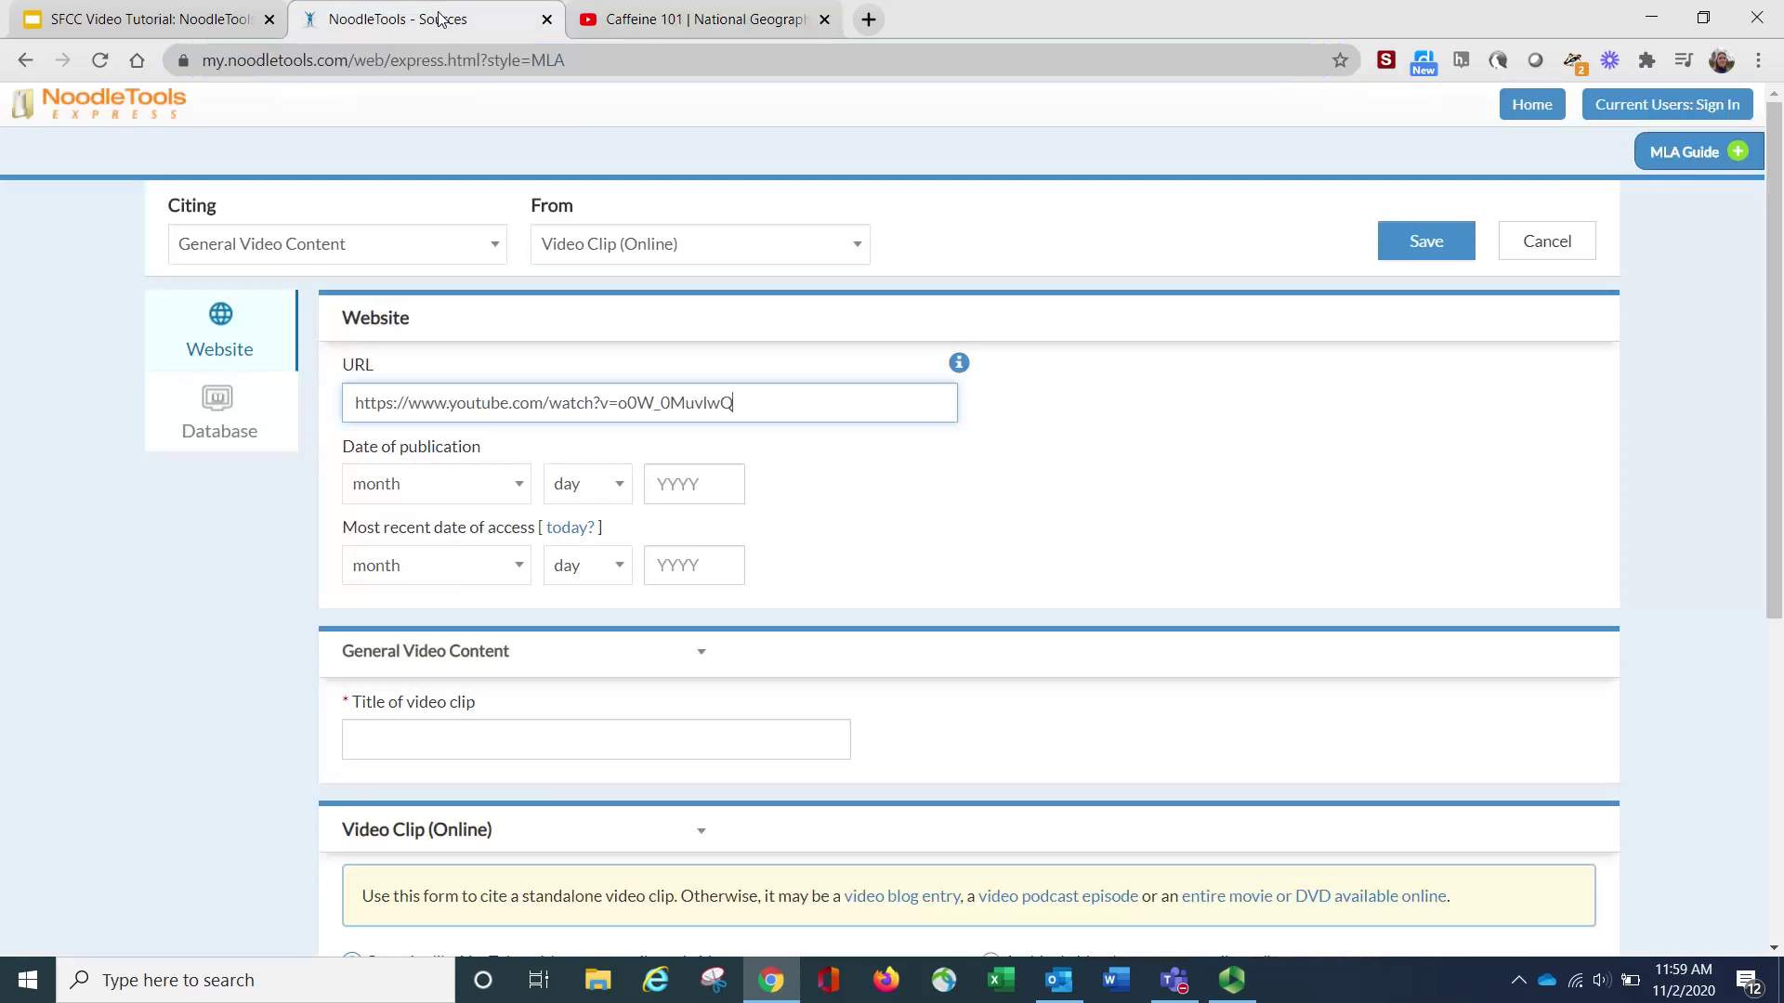
left_click(434, 484)
scroll(516, 660, "down", 1)
scroll(483, 738, "down", 1)
left_click(484, 738)
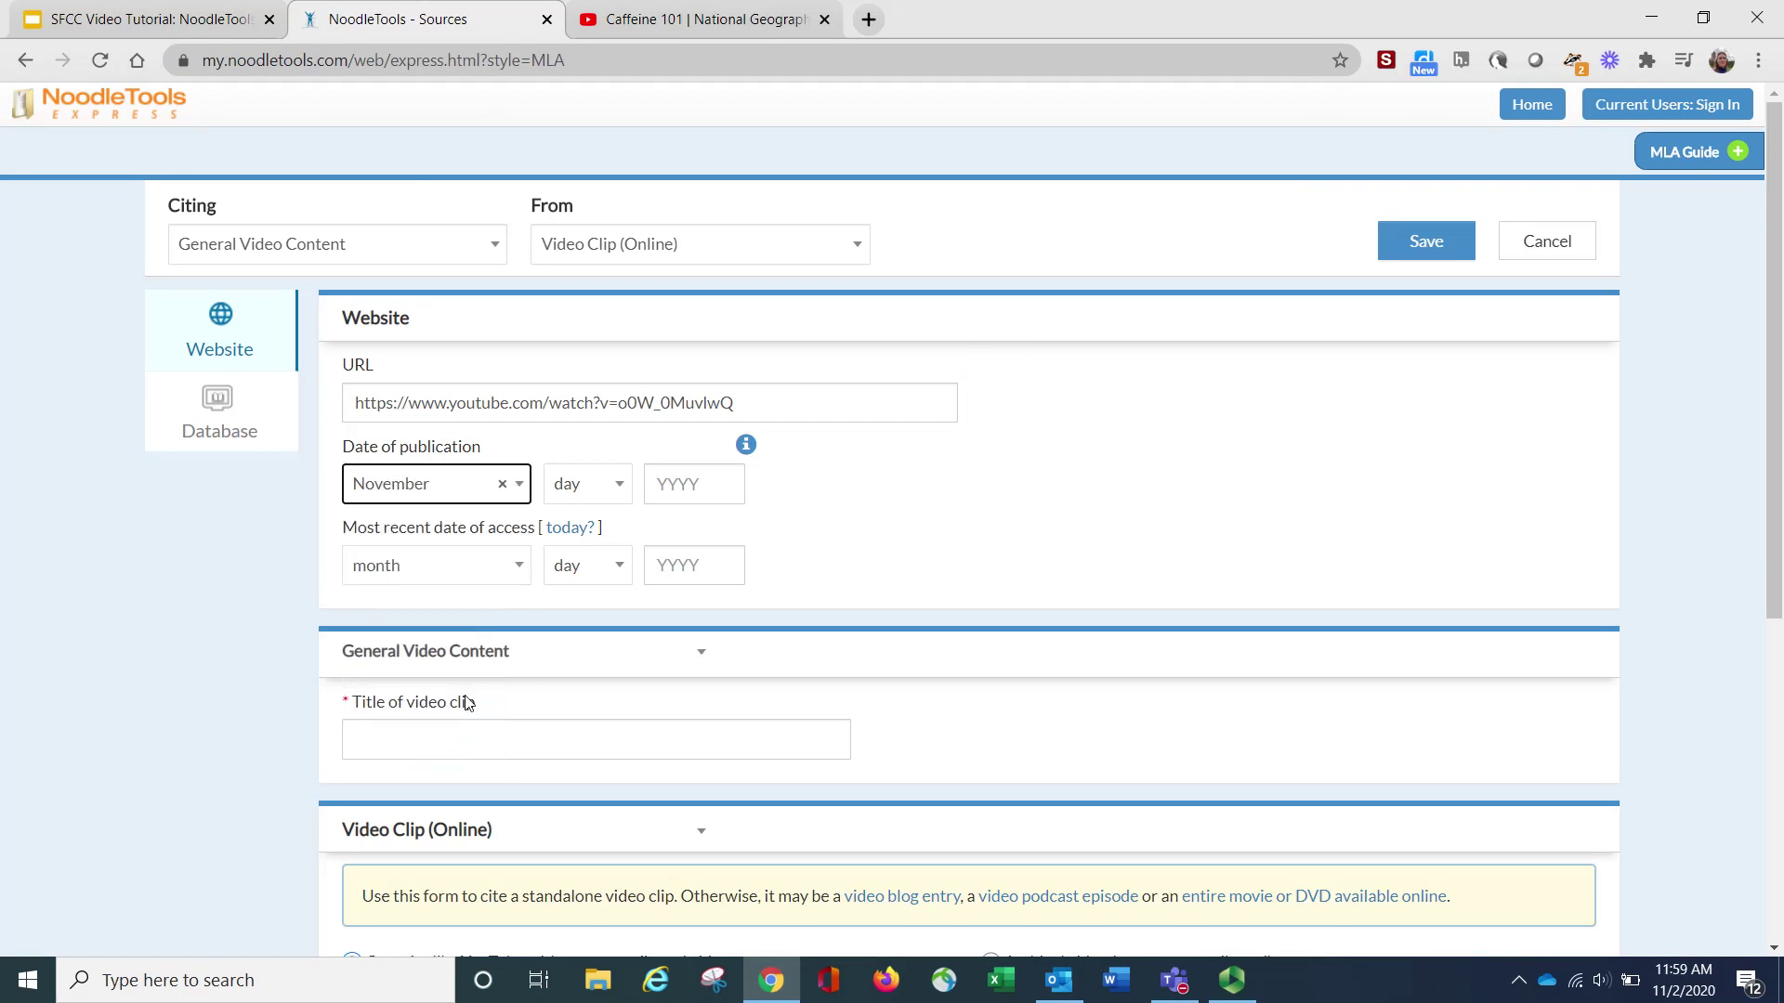
left_click(587, 488)
left_click_drag(621, 579, 627, 628)
left_click(589, 564)
left_click(692, 487)
type("2018")
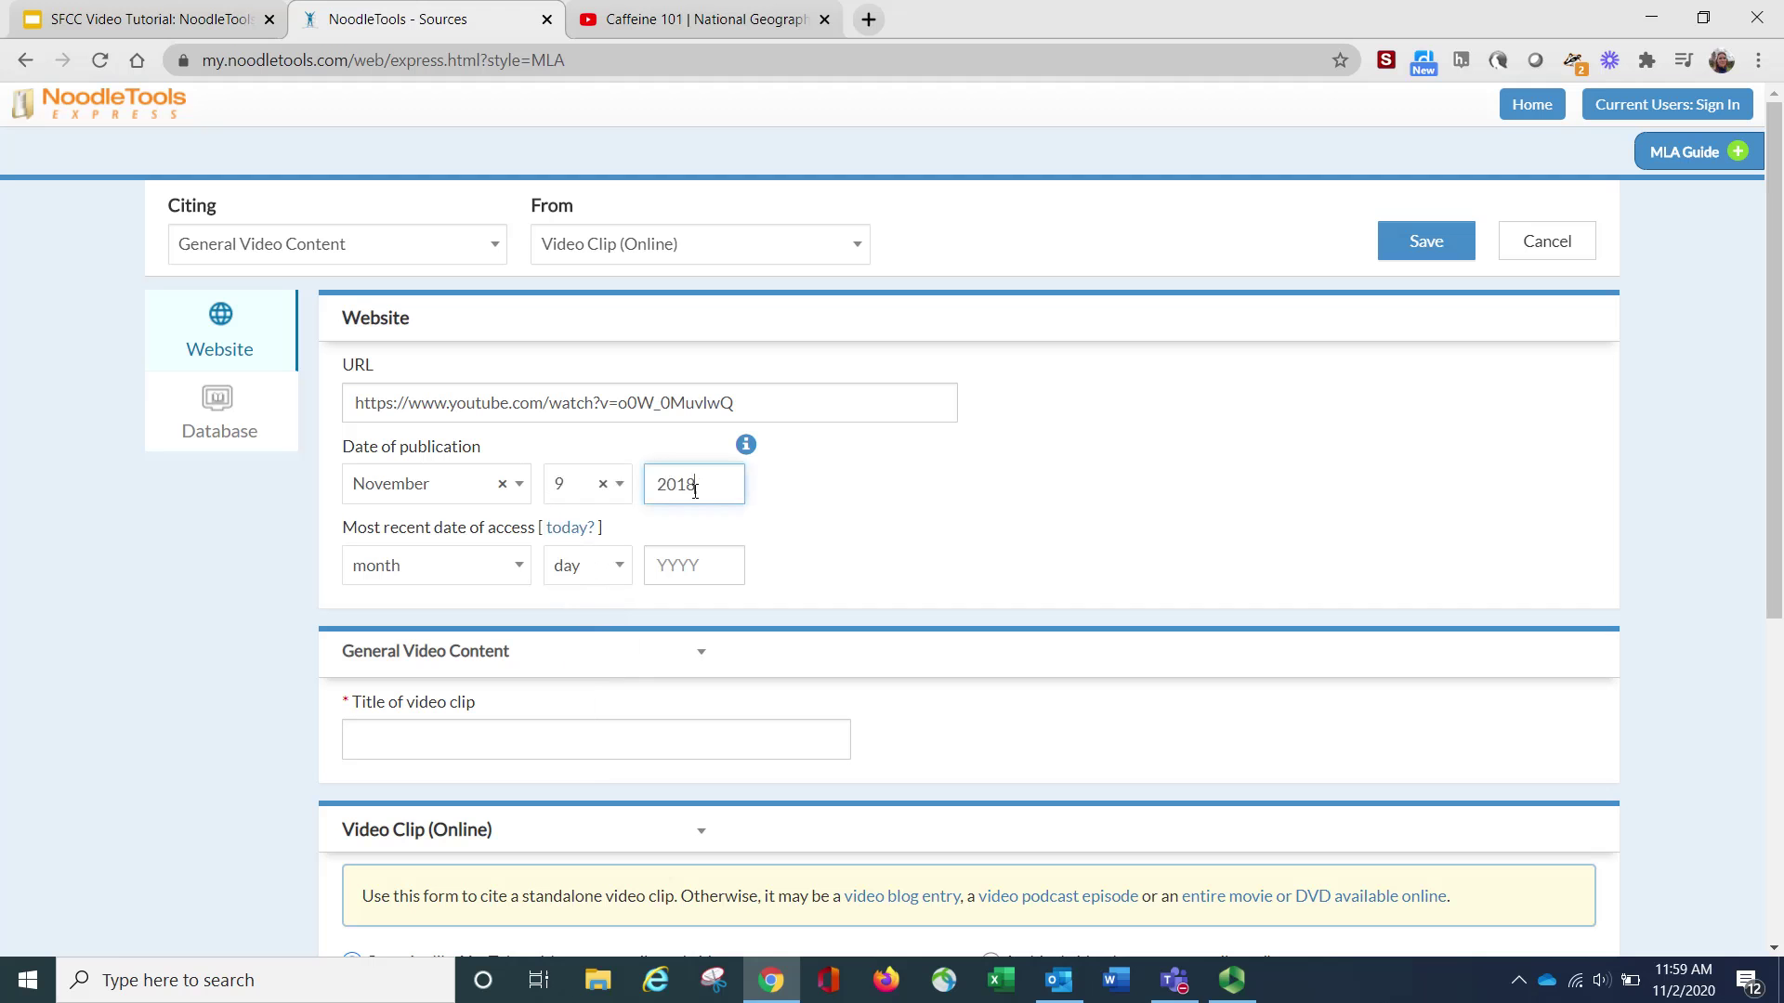
left_click(570, 528)
Step: Keep General Video Content as the content type and title the video clip 'Caffeine 101'
scroll(824, 727, "down", 1)
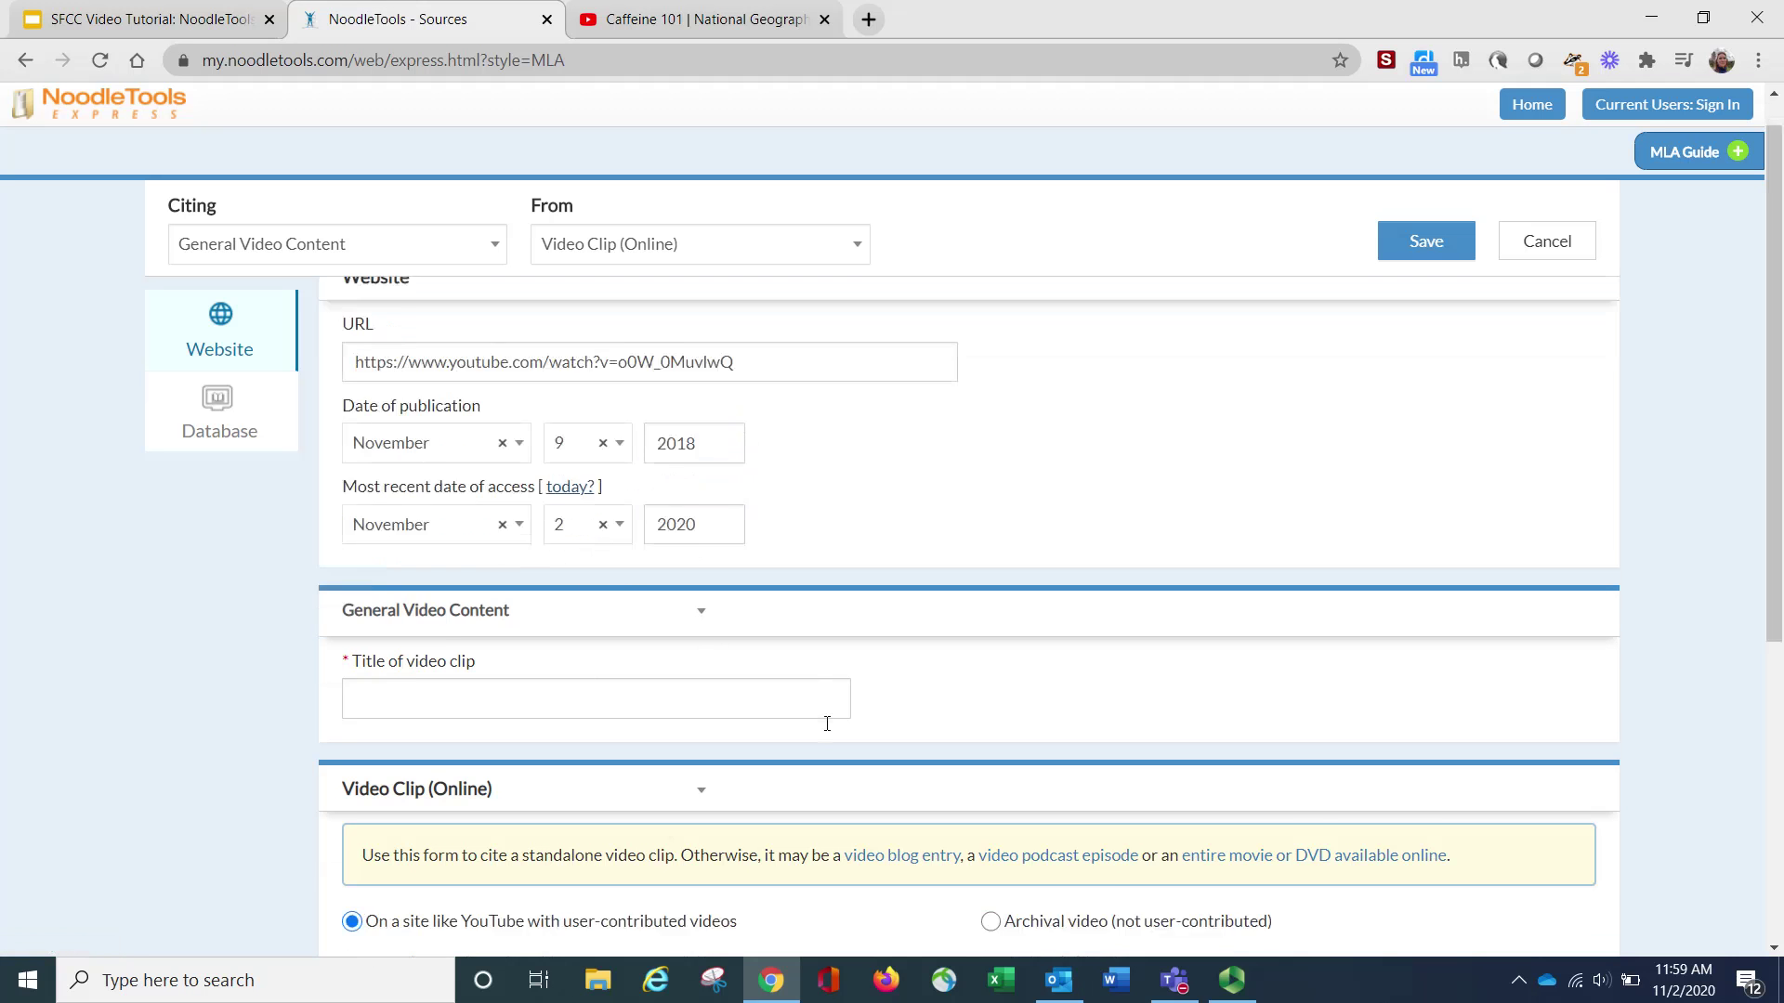
left_click(702, 520)
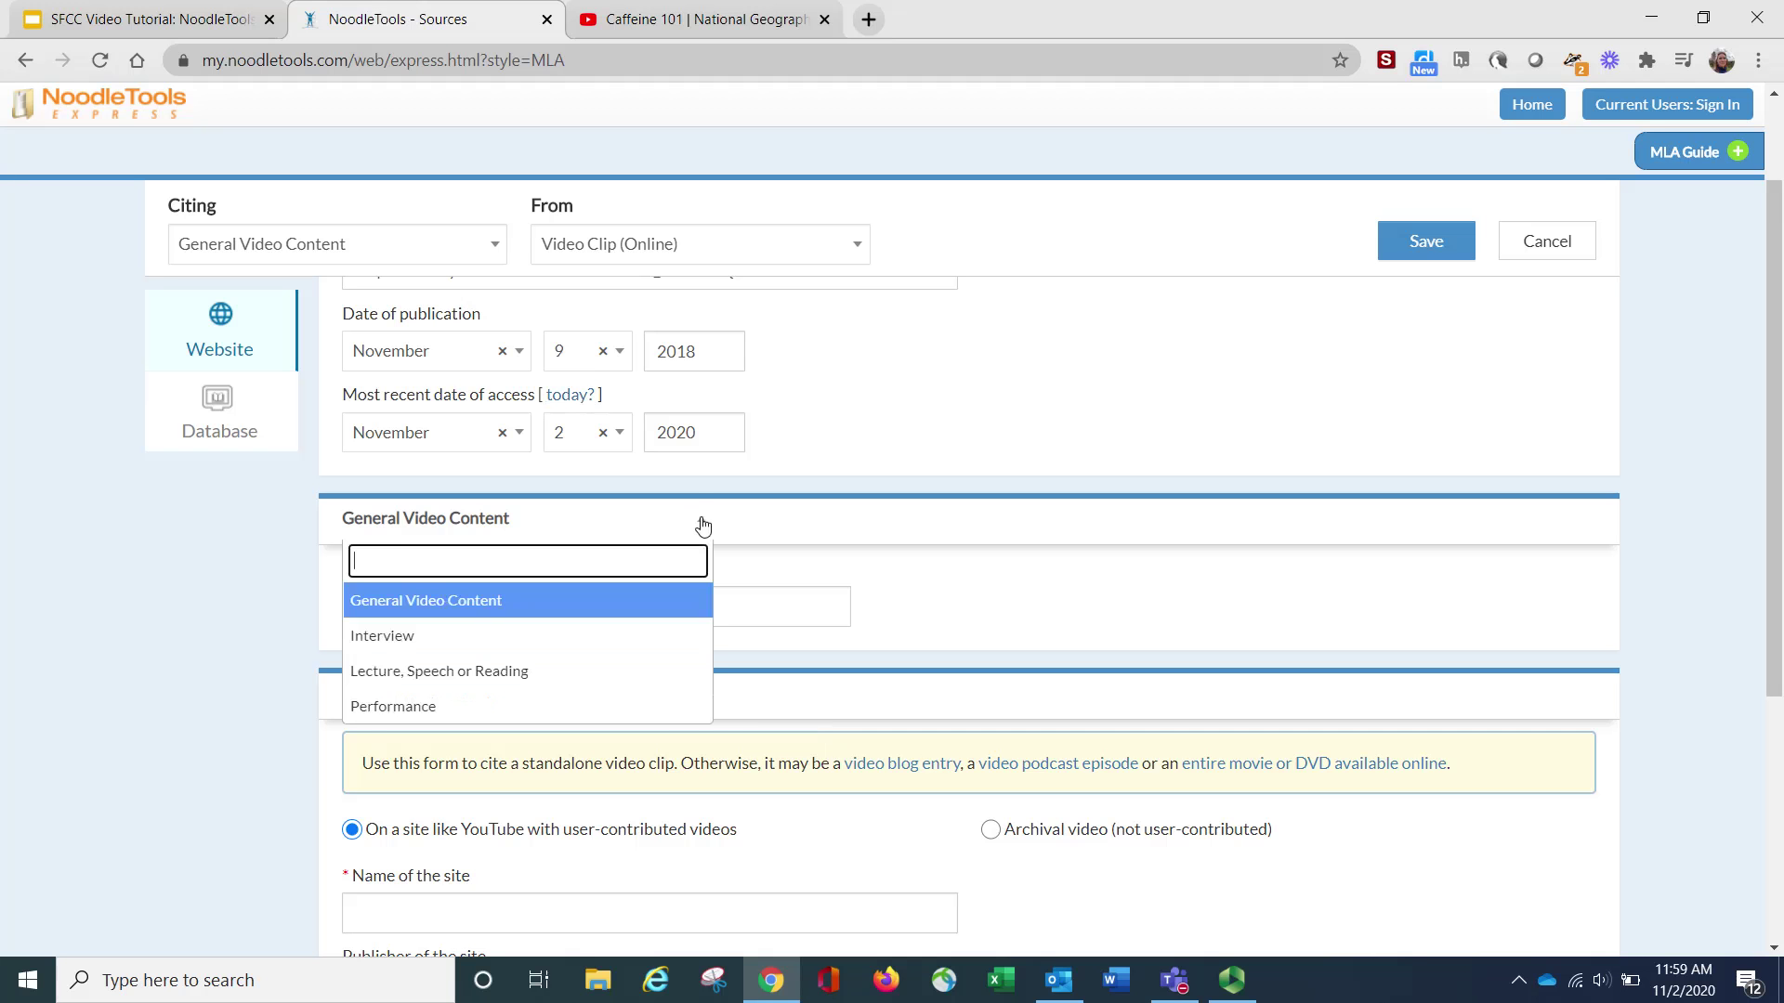
left_click(701, 526)
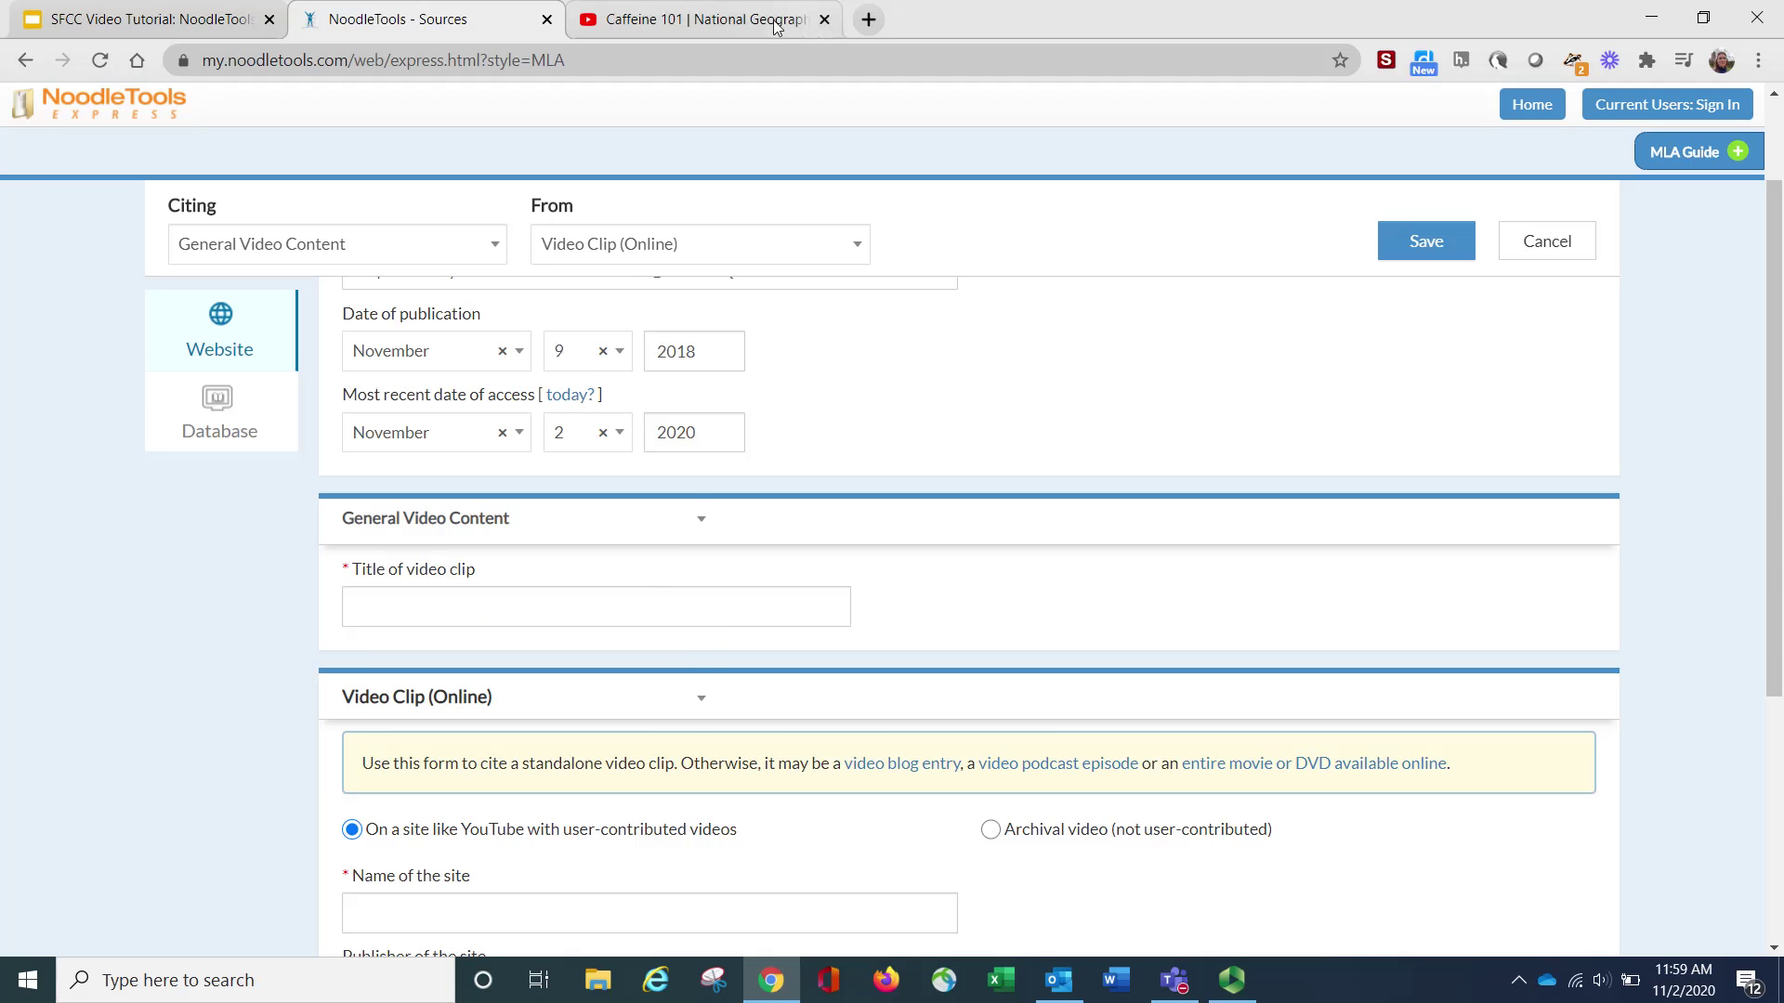
left_click(487, 614)
type("Caffei")
type("nt")
type("e 101")
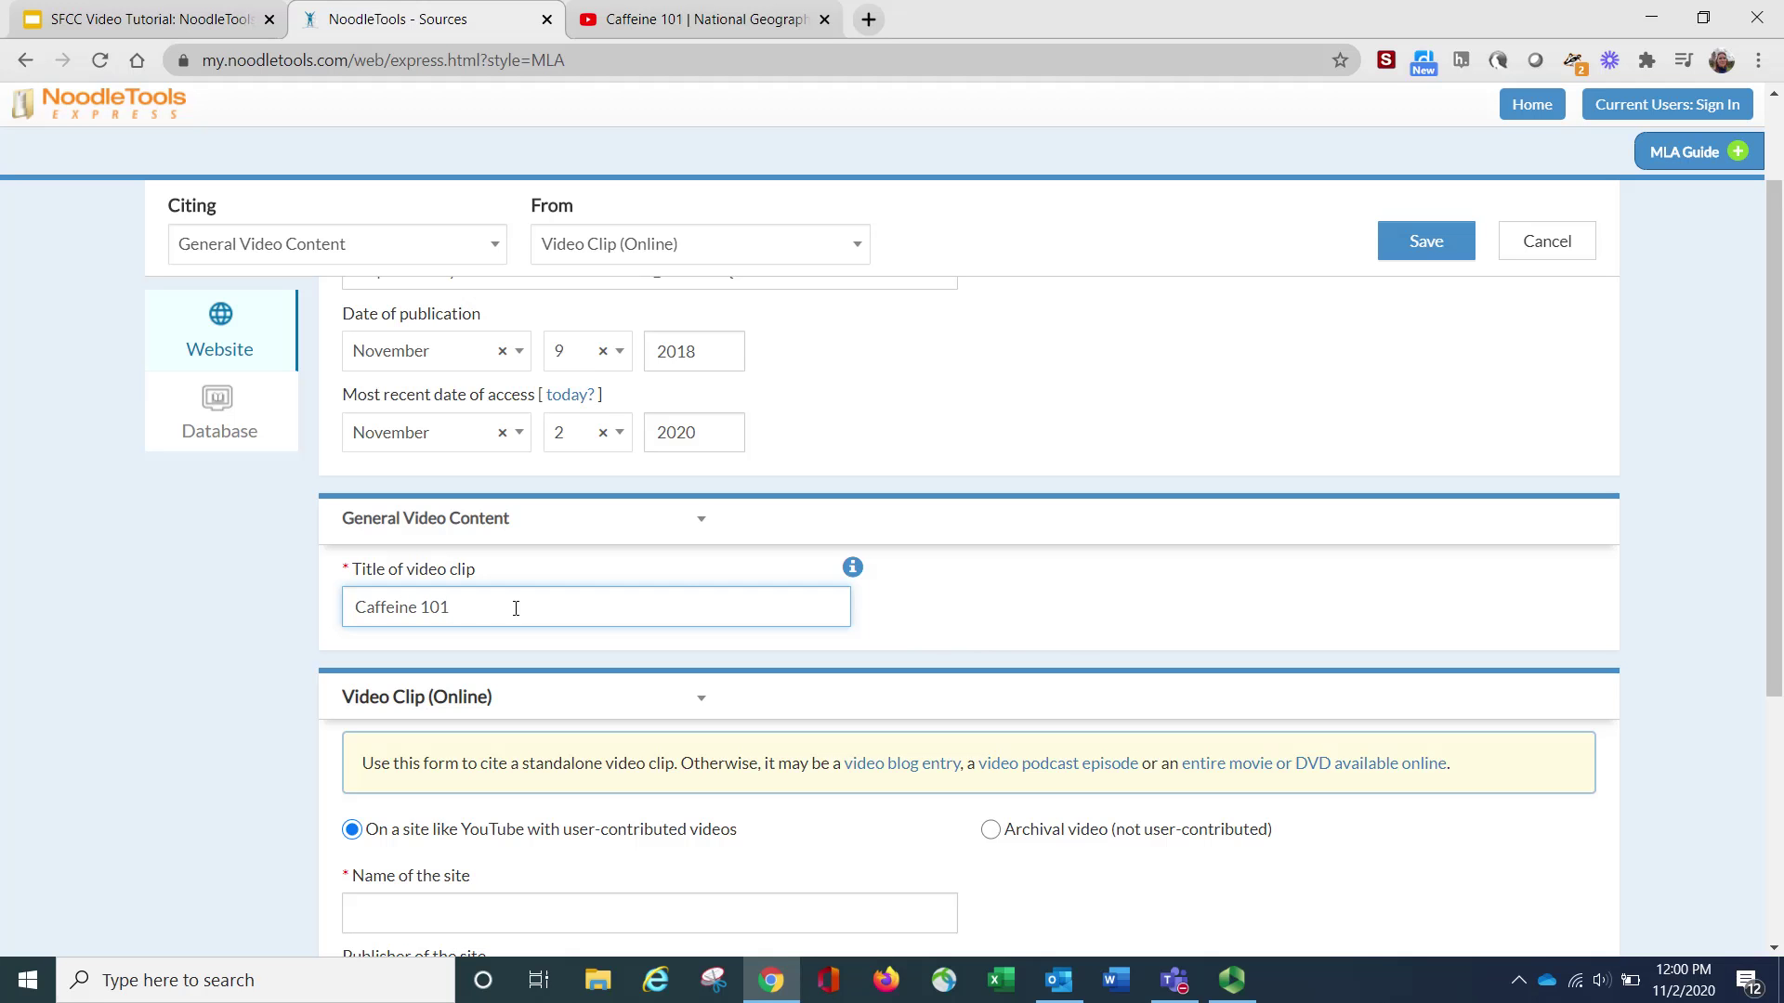
left_click(855, 571)
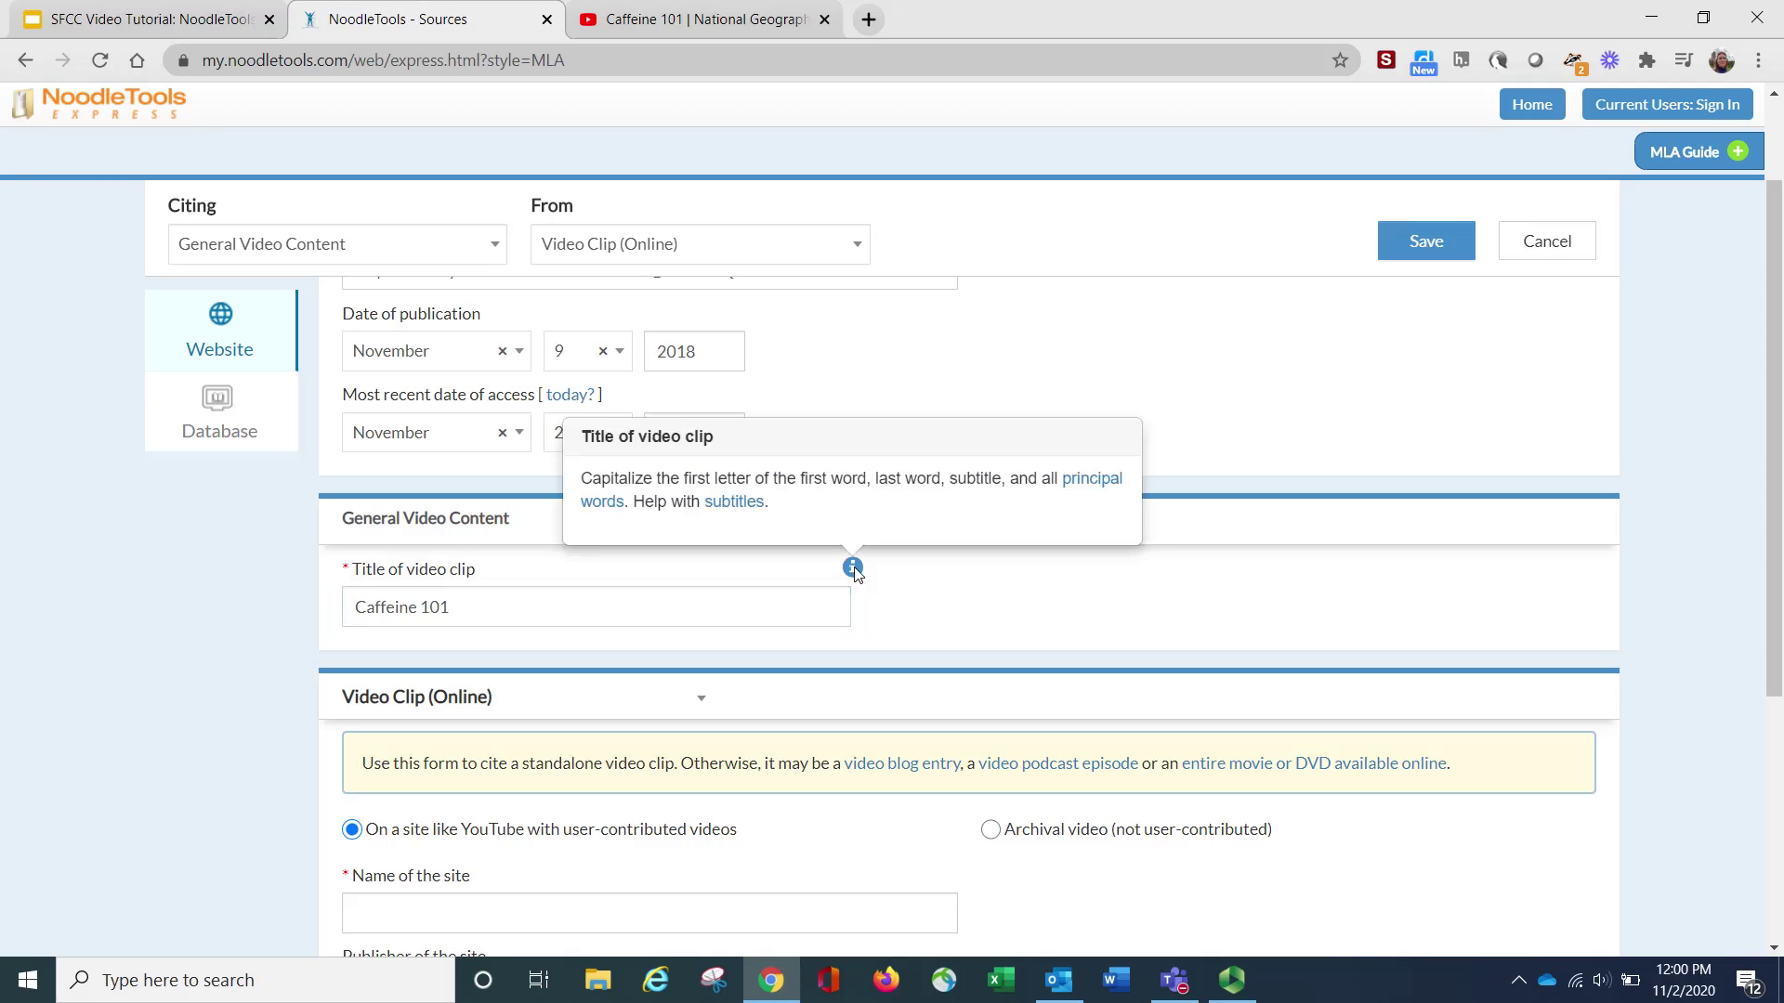
left_click(963, 605)
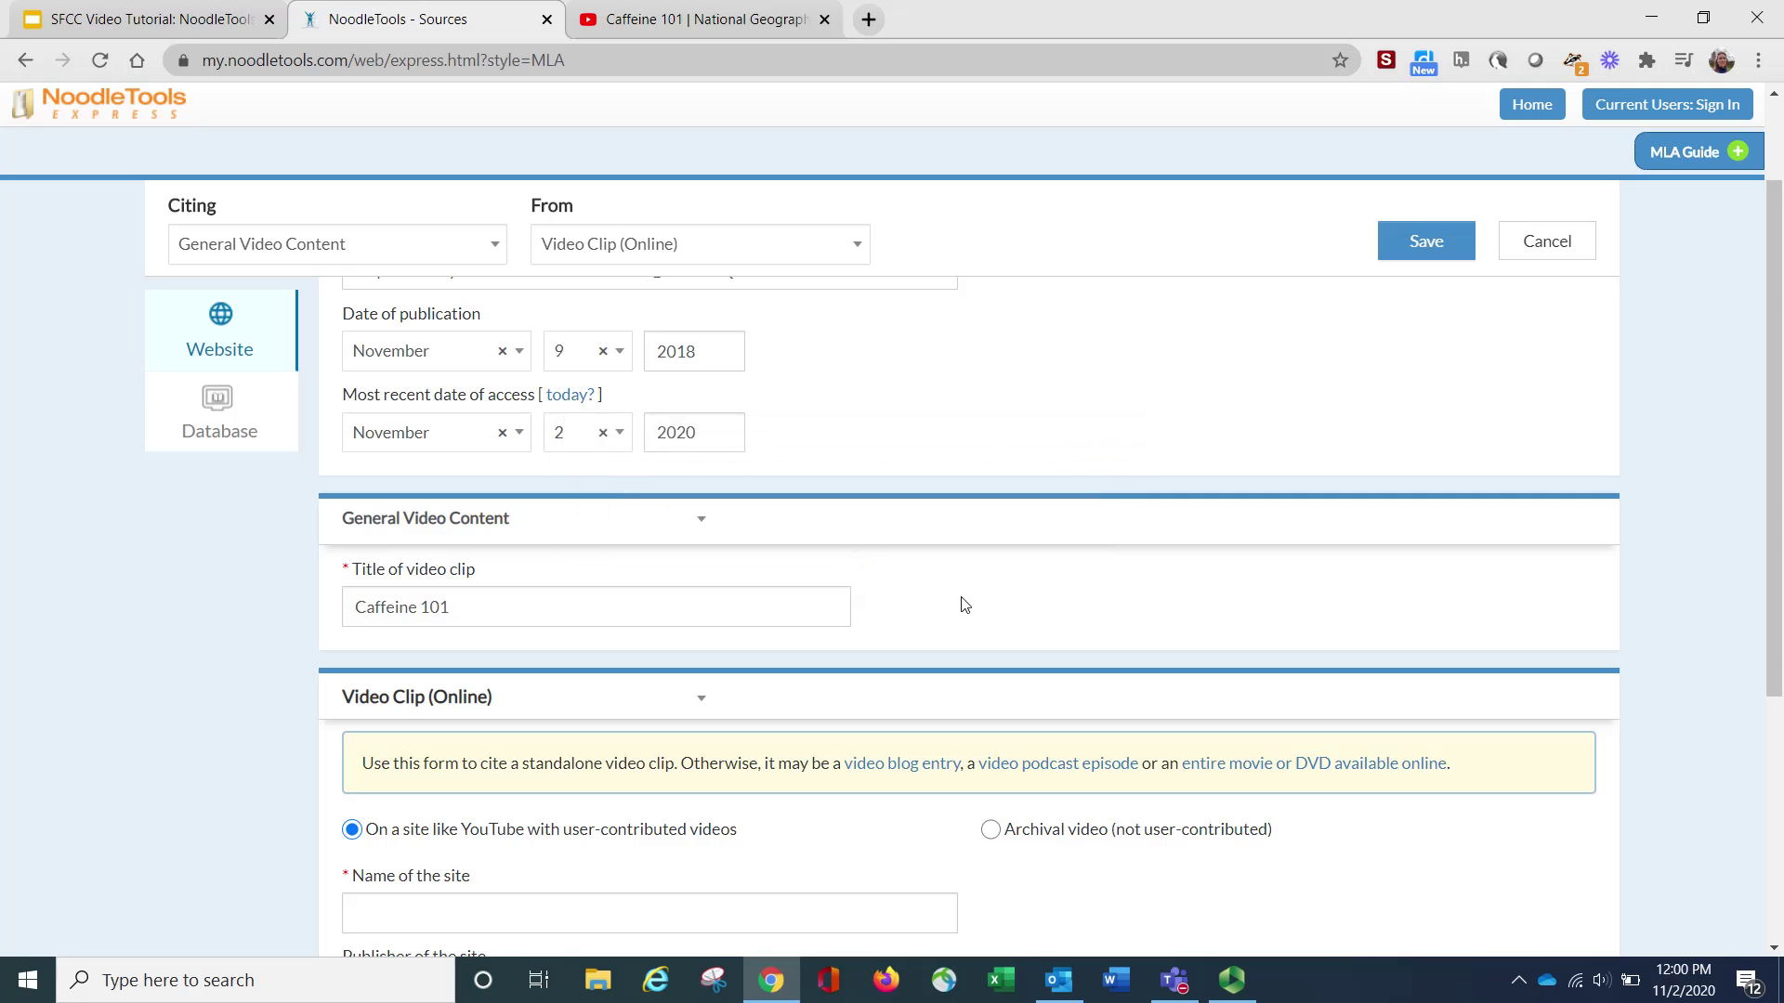
scroll(963, 605, "down", 5)
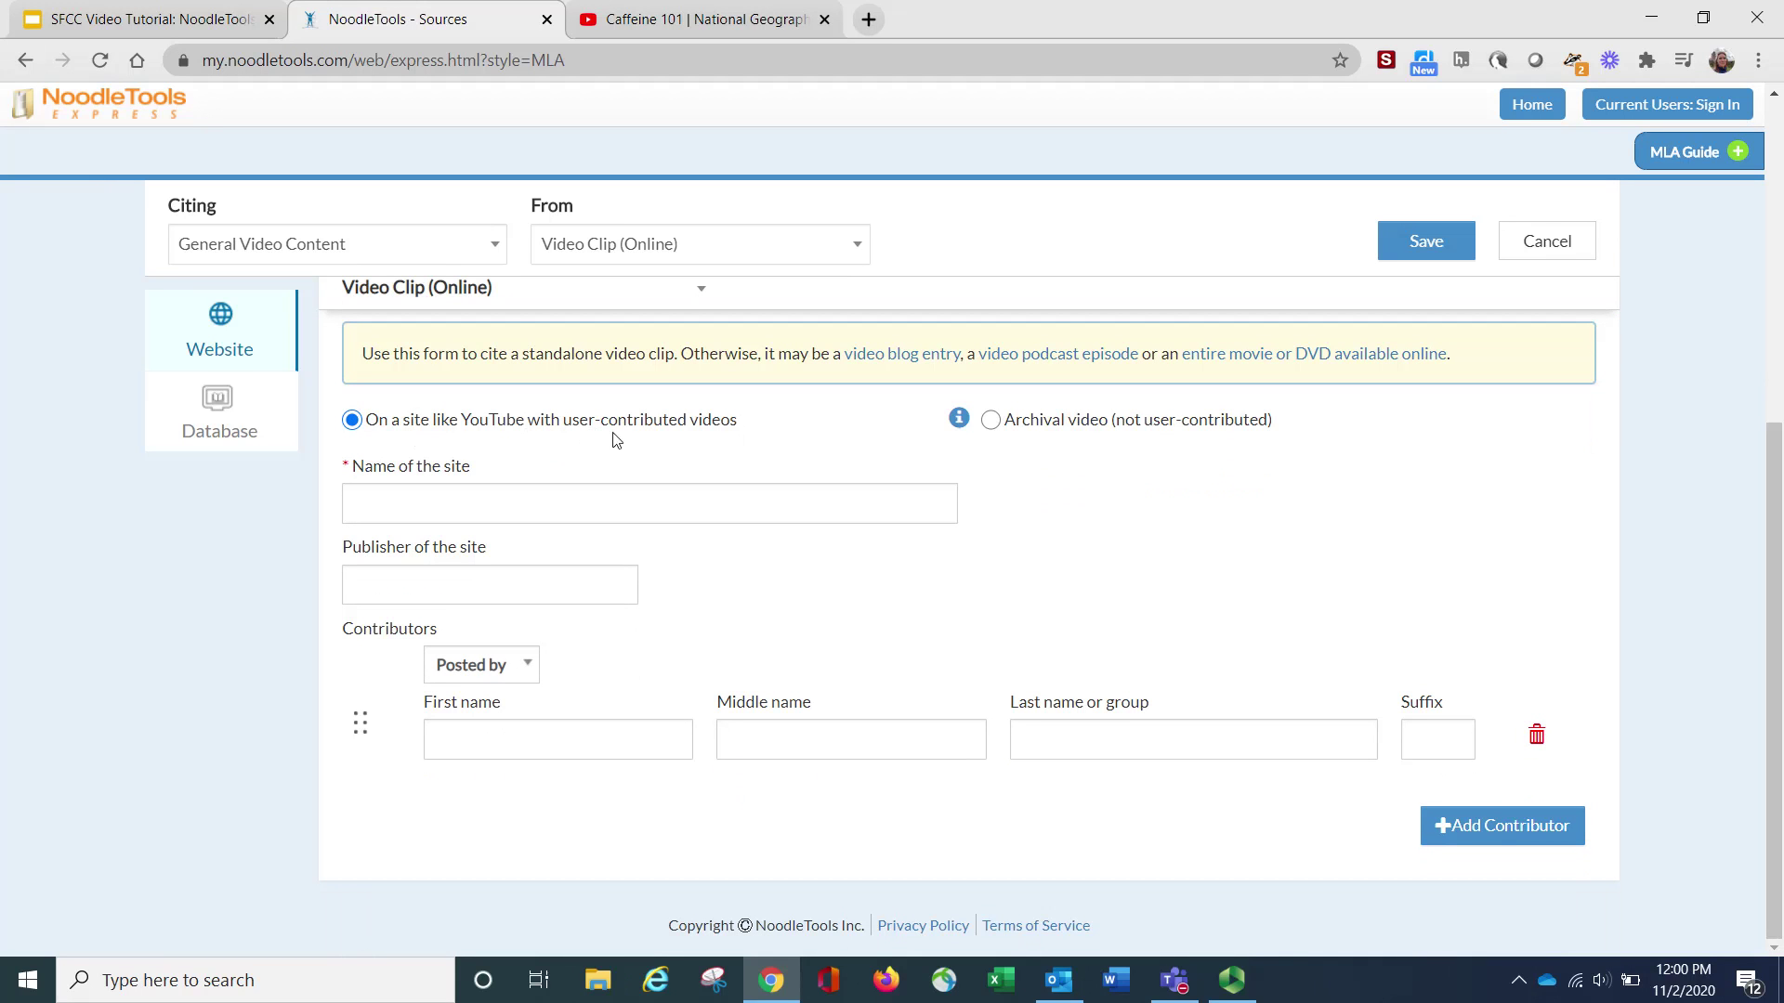
Step: Enter YouTube as the name of the site, checking the video page for details
left_click(497, 506)
type("YouTube")
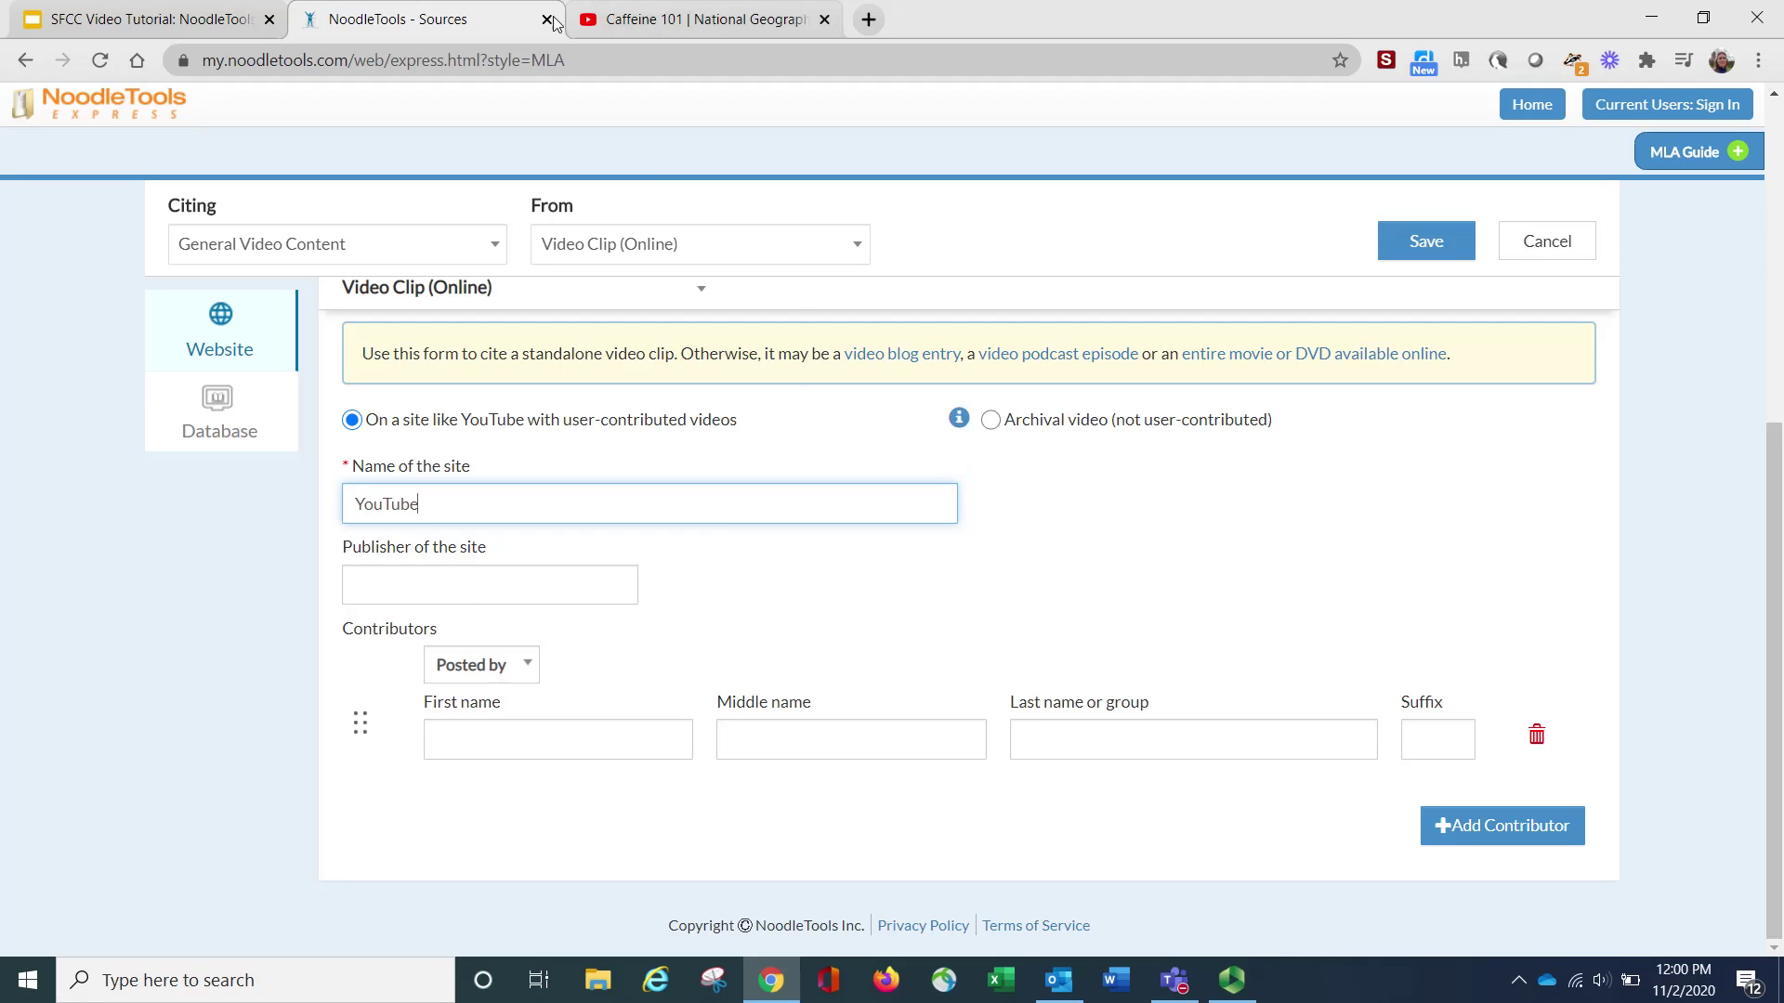
left_click(637, 23)
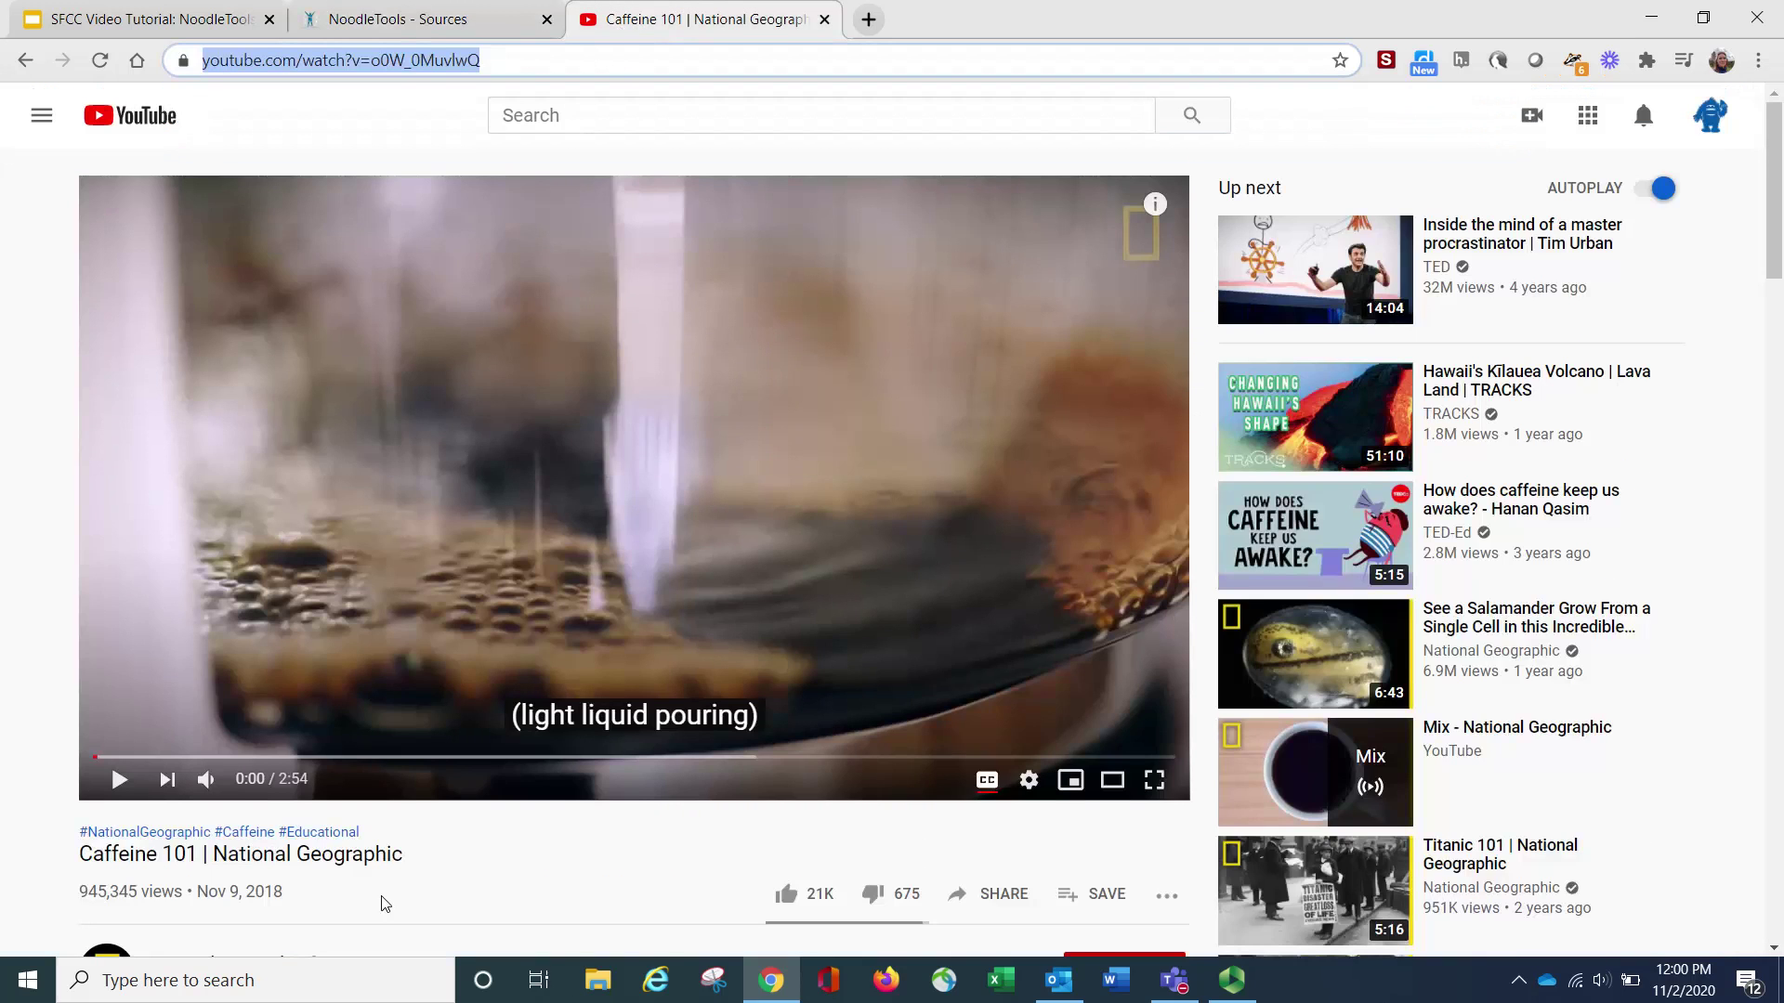
scroll(382, 903, "down", 1)
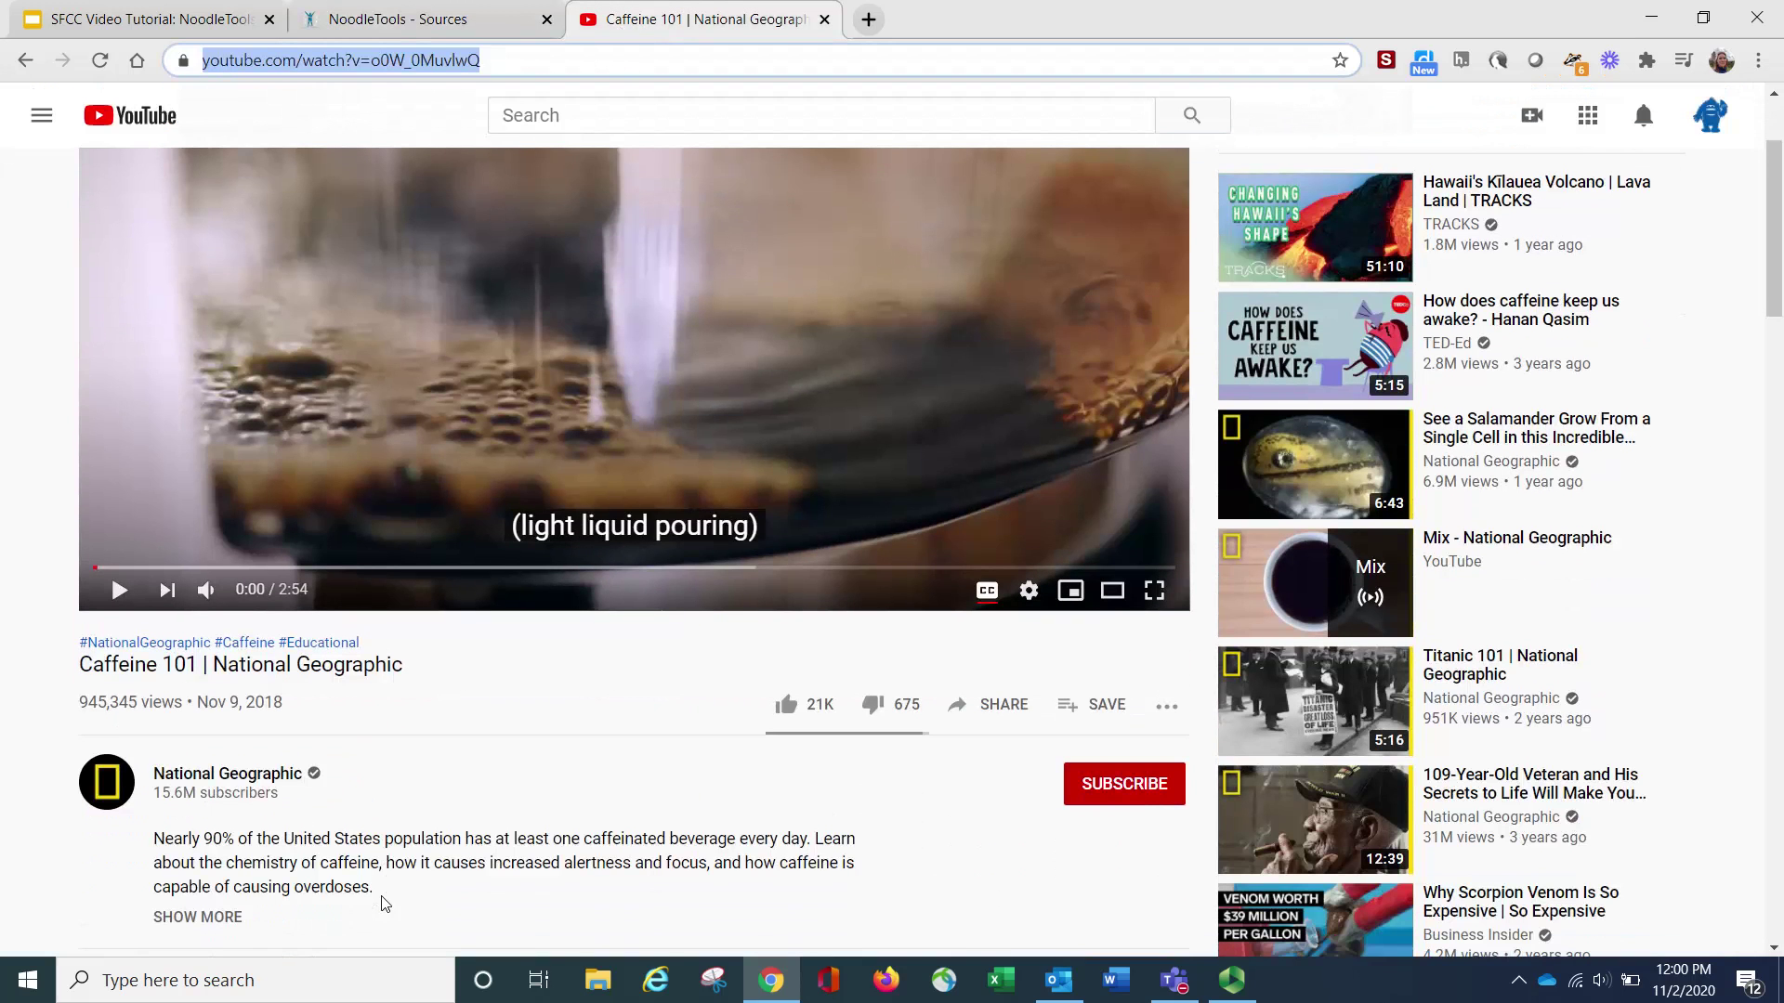
left_click(453, 38)
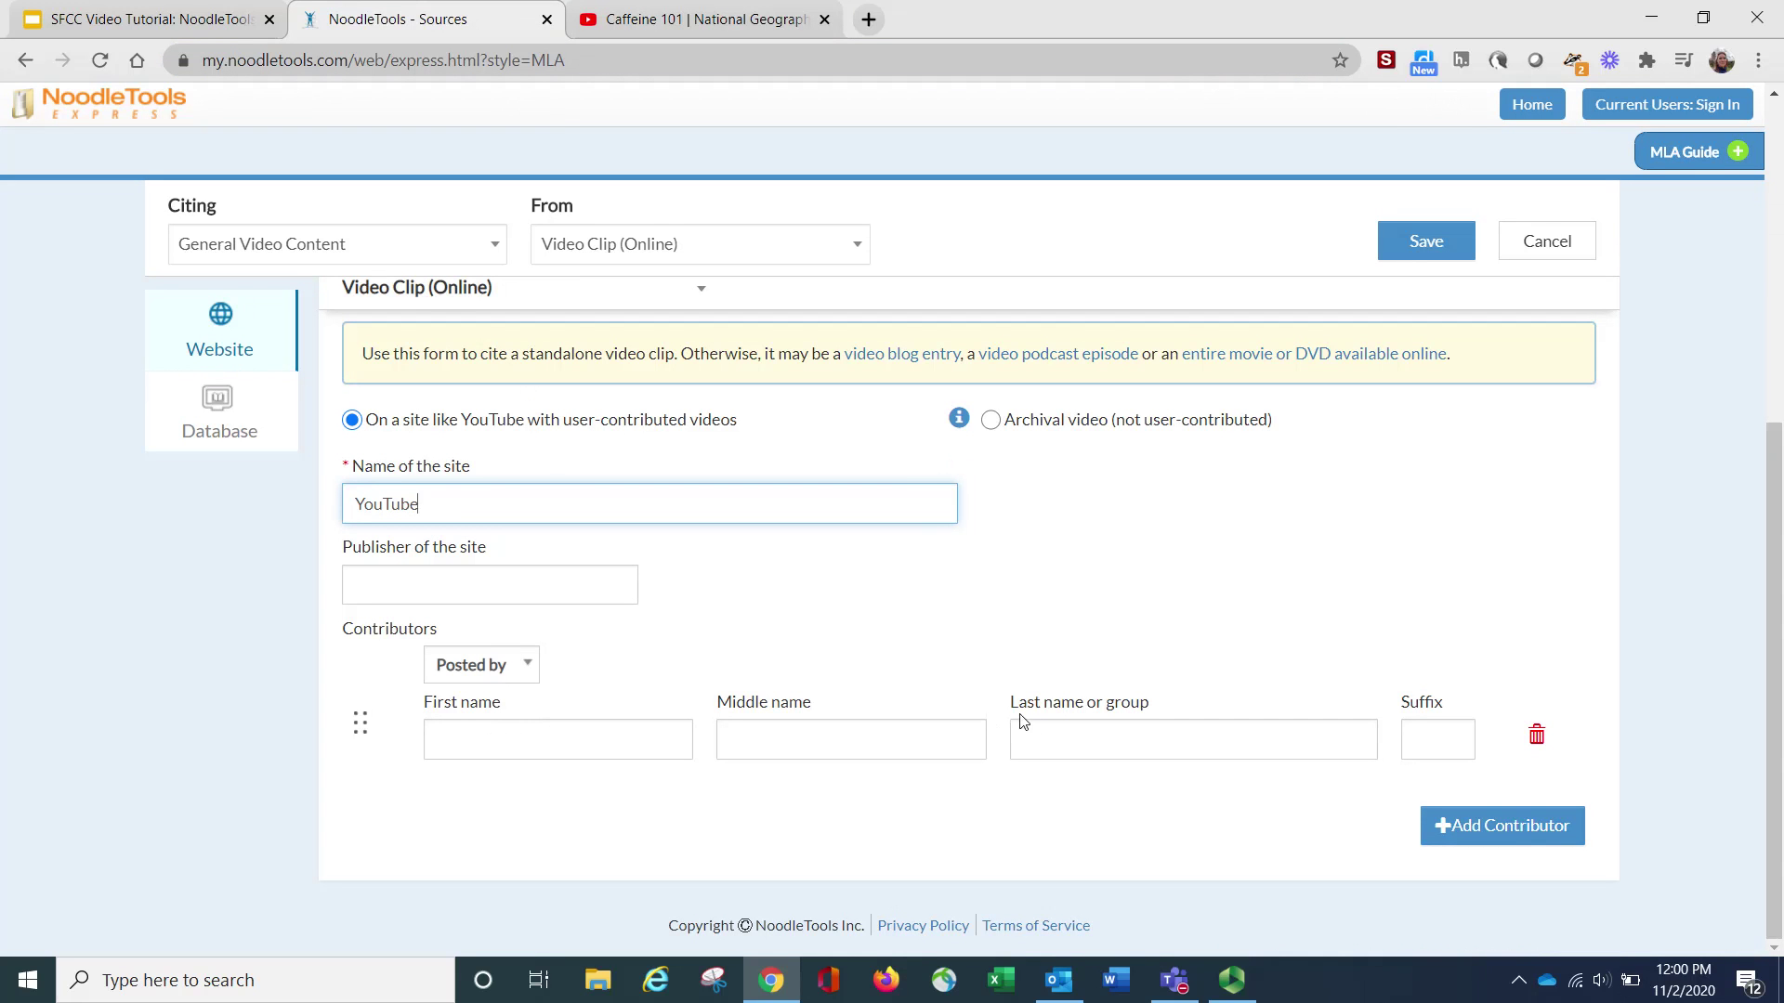
Step: Add National Geographic as the Posted by contributor and save the citation
left_click(1132, 740)
type("National Georg")
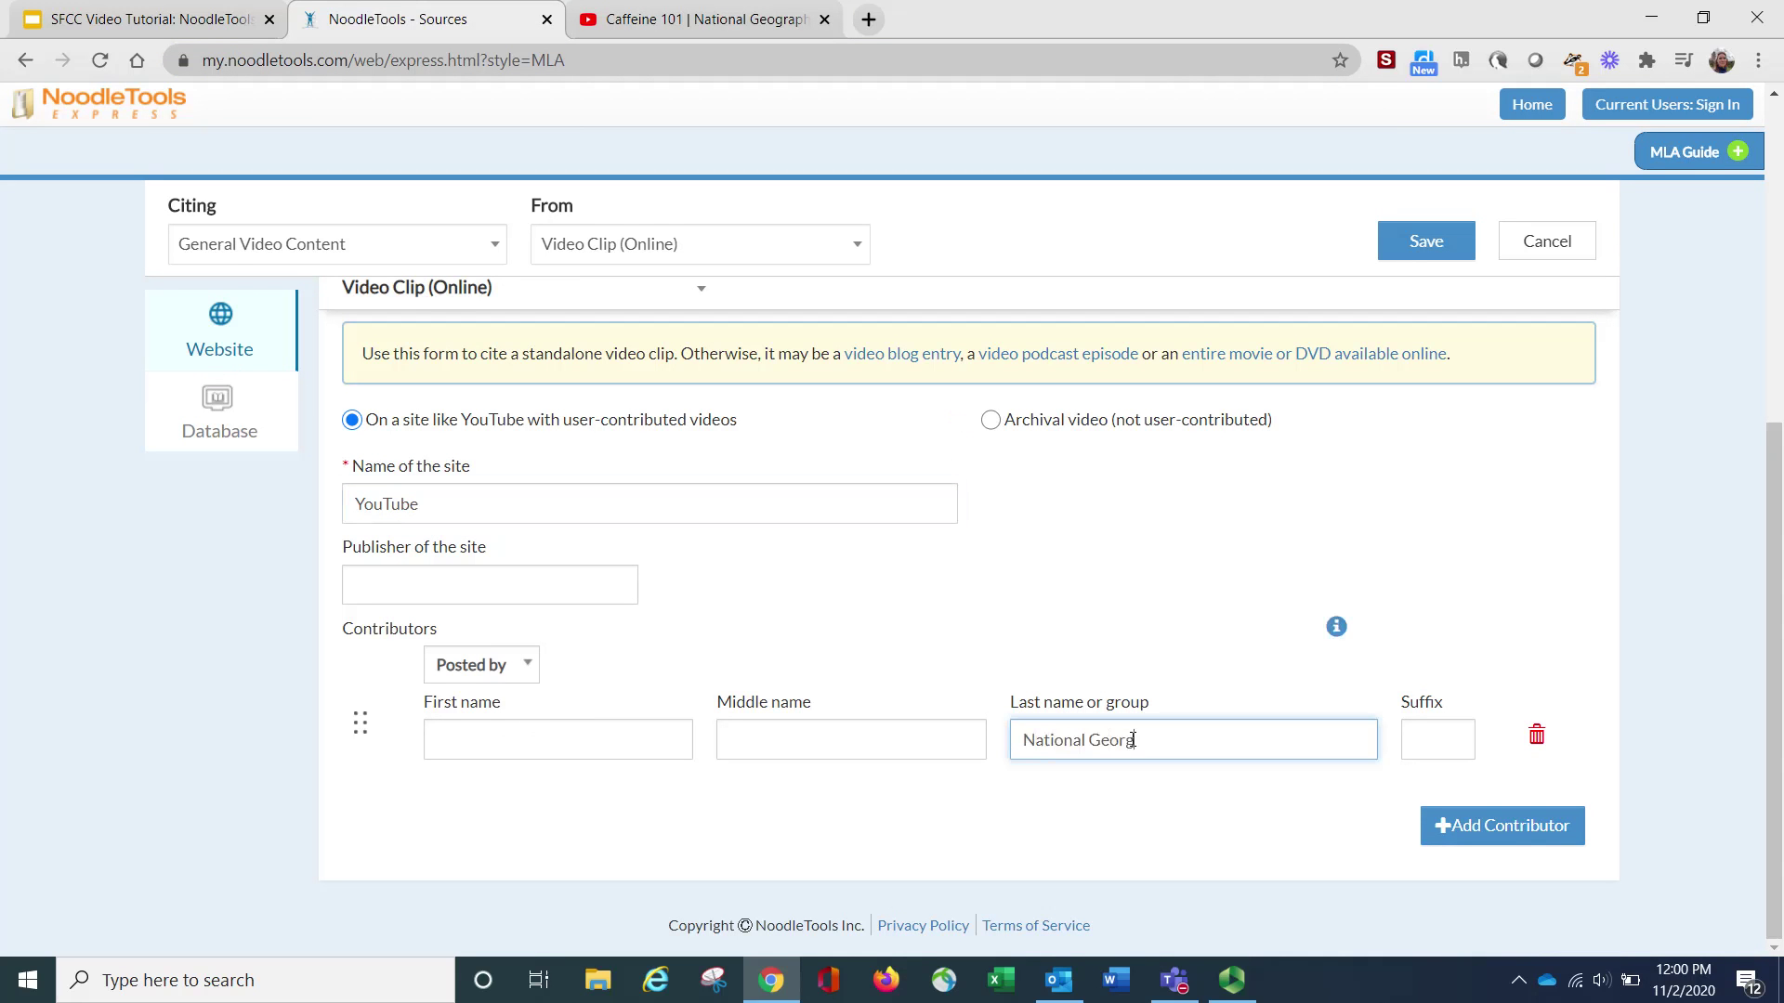
key("BackSpace")
key("BackSpace")
type("graphic")
left_click(1480, 834)
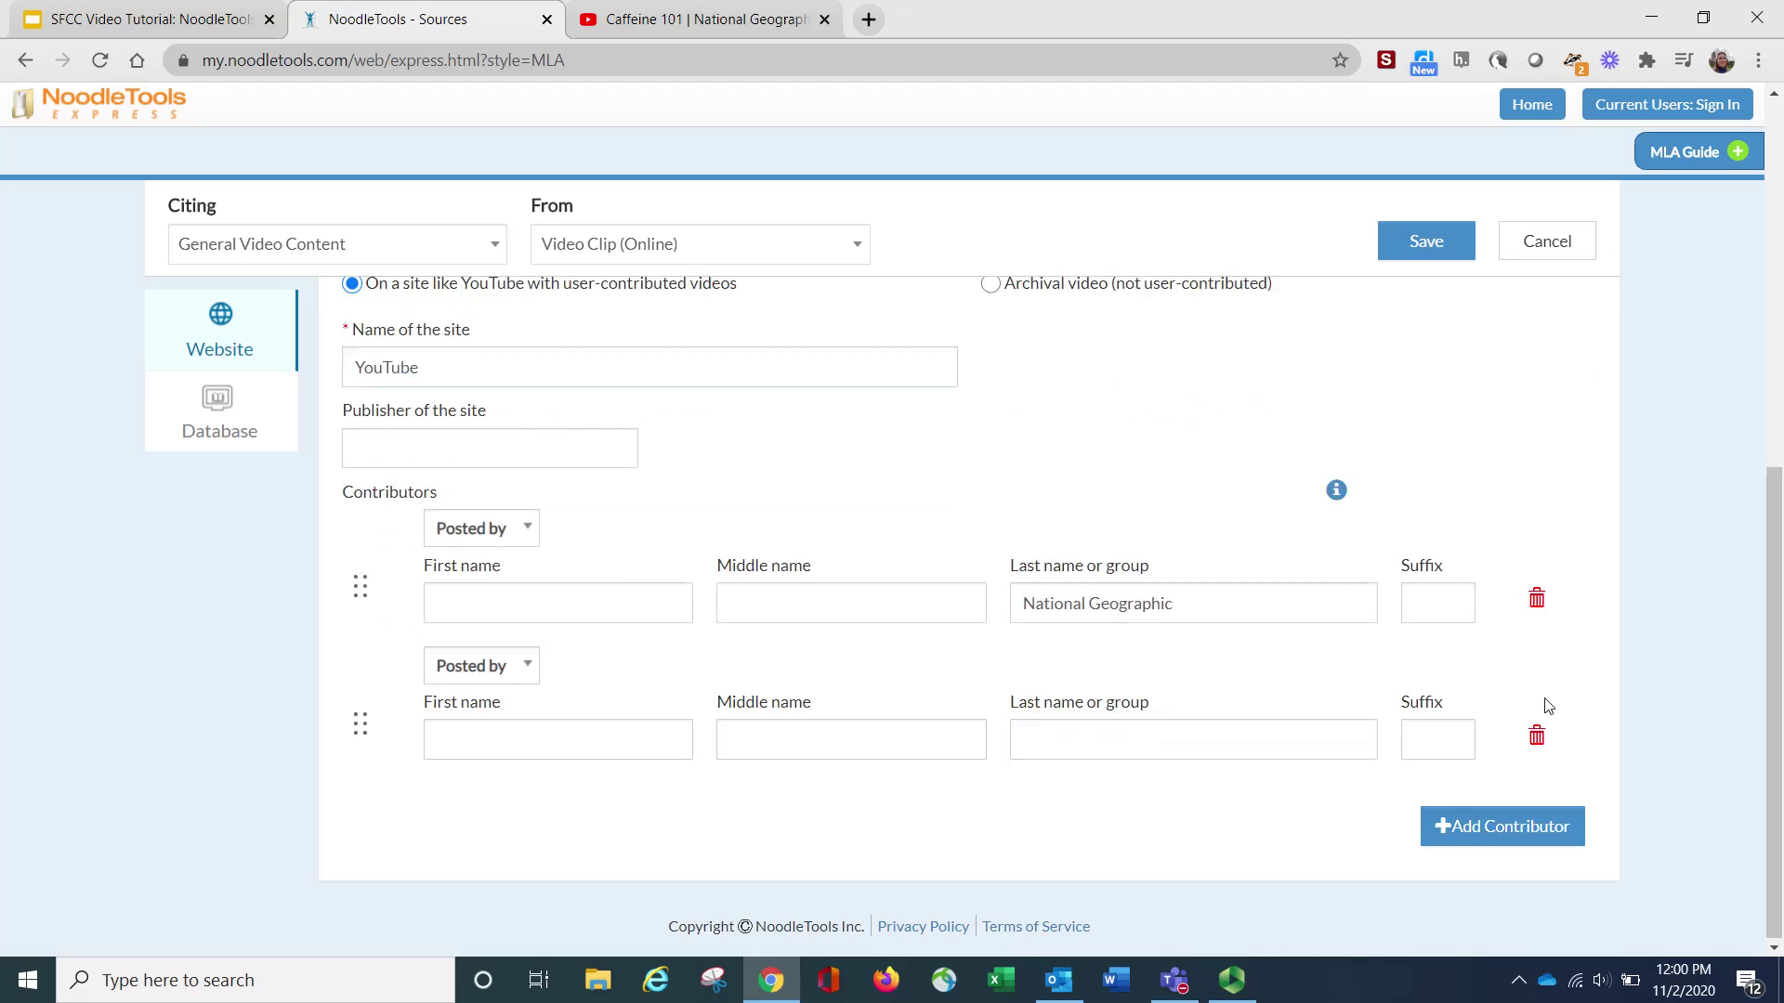
left_click(1536, 736)
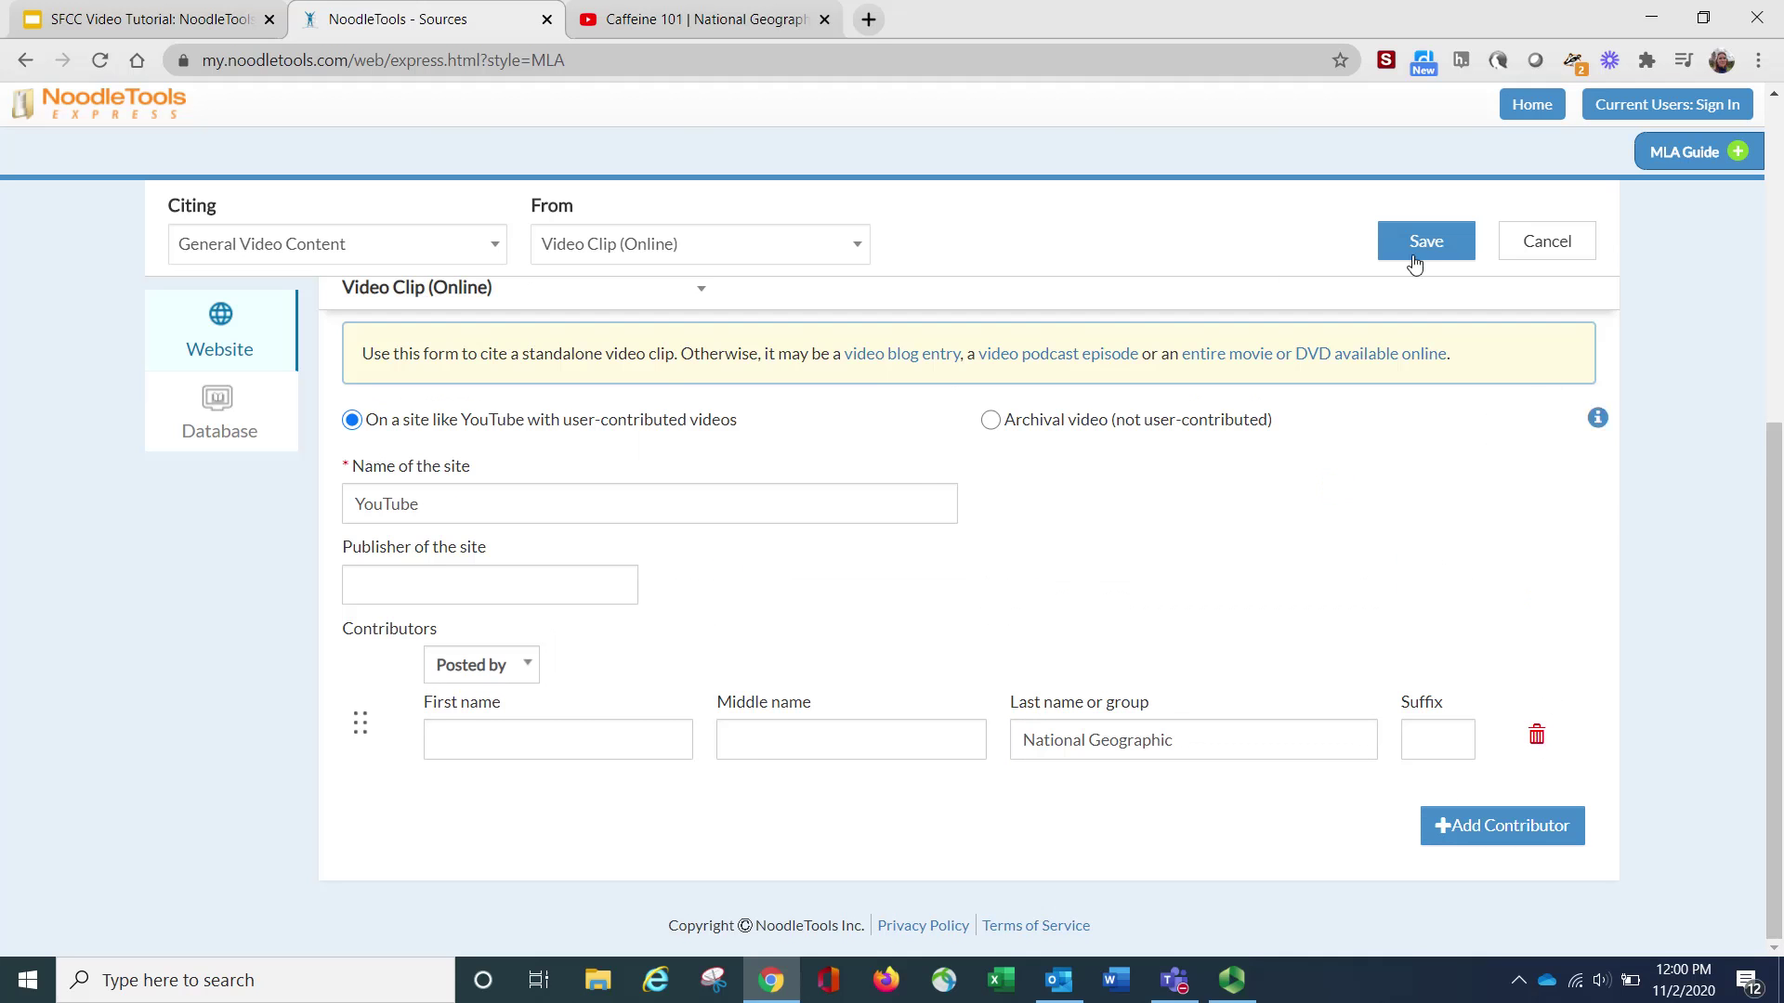
left_click(1414, 253)
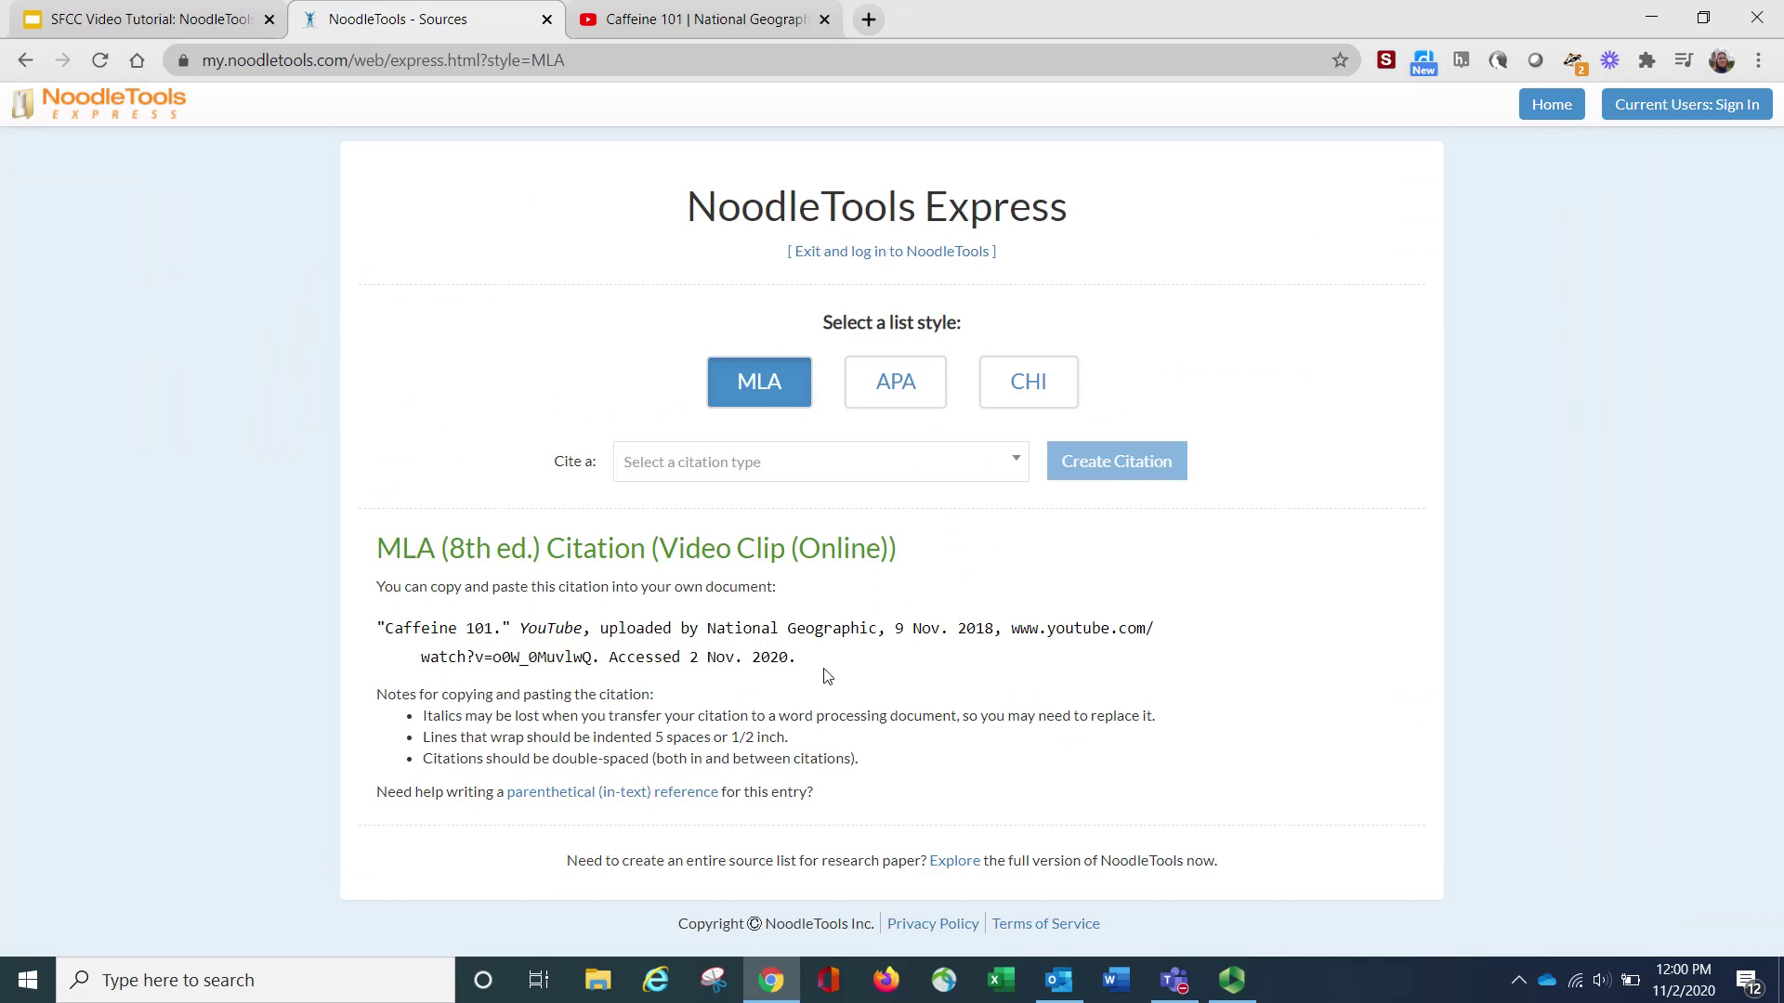
mouse_move(823, 663)
left_mouse_down()
mouse_move(358, 616)
mouse_move(369, 646)
left_mouse_up()
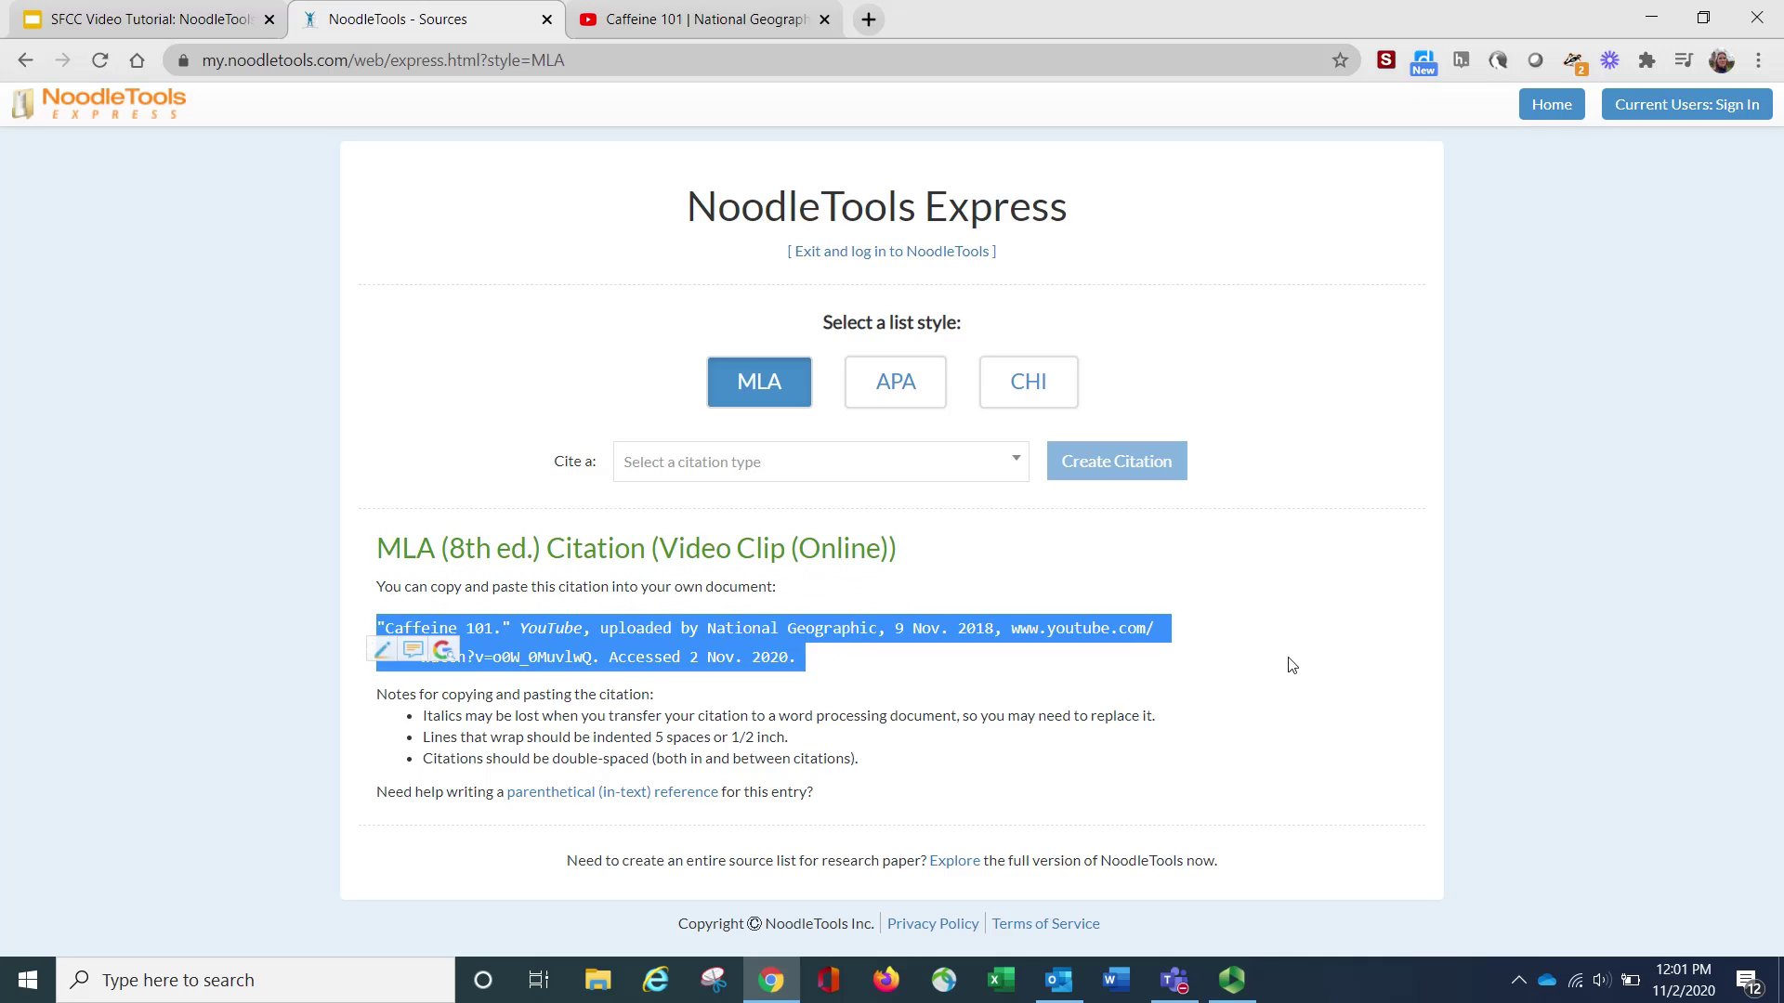
left_click(1342, 689)
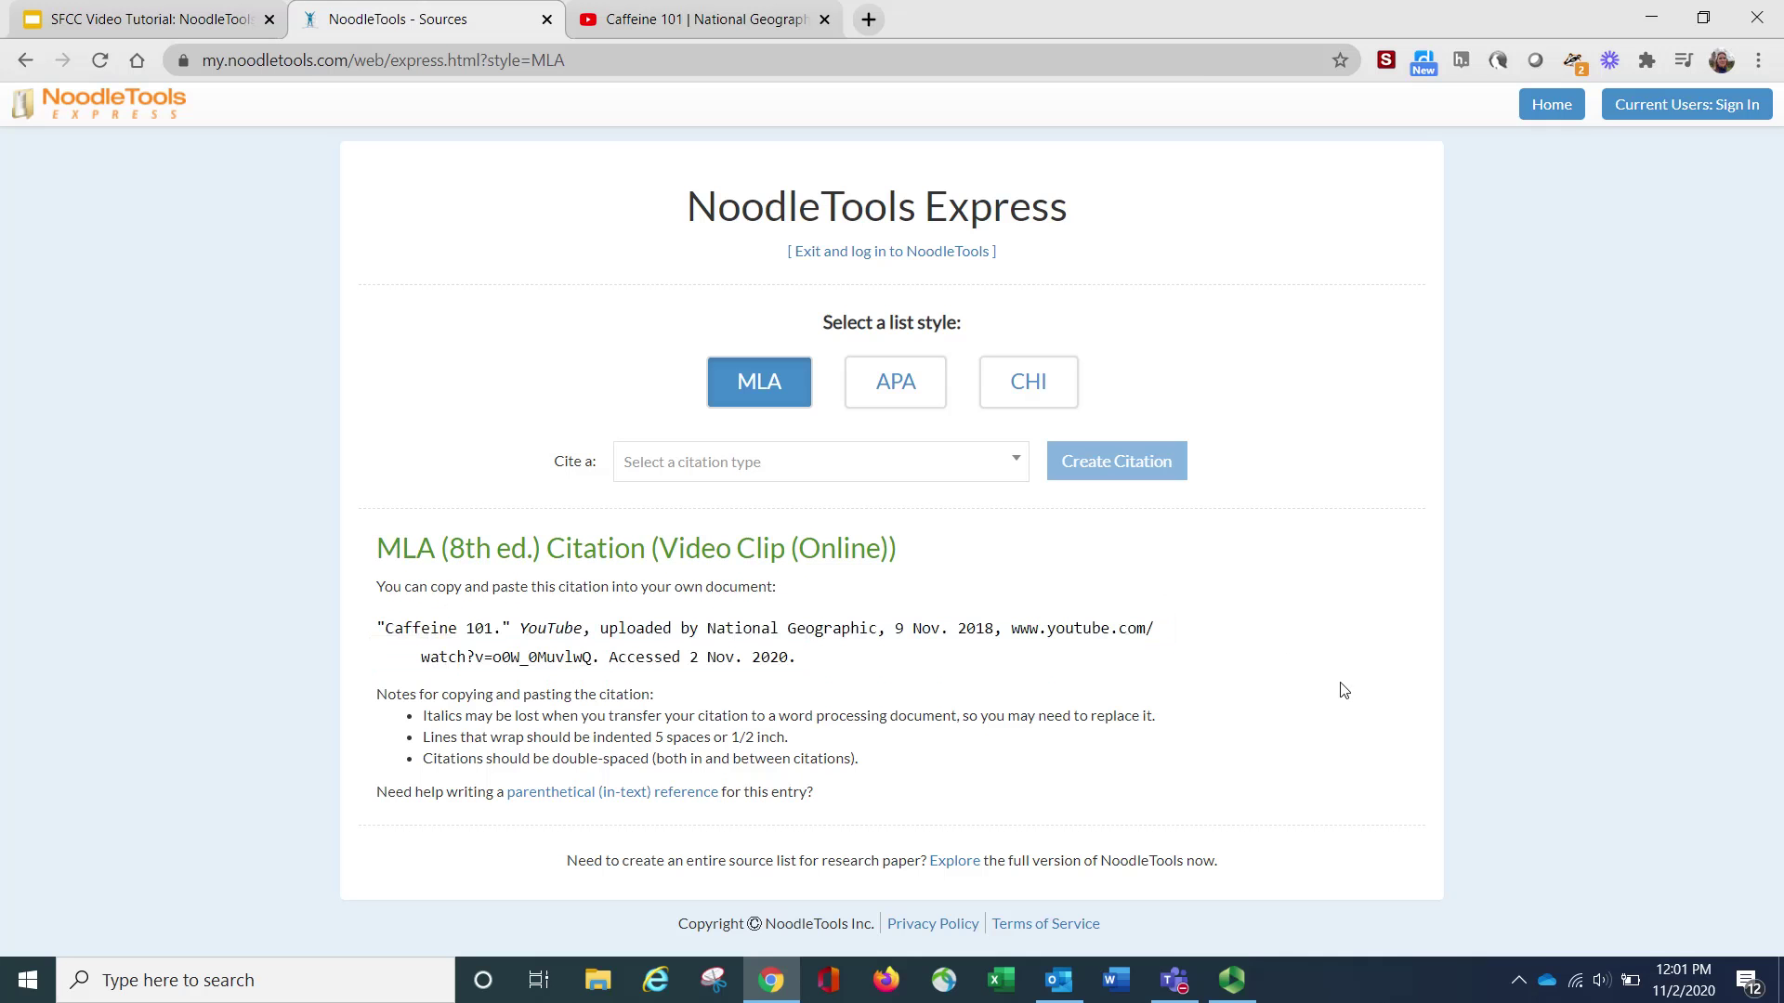
Step: Open the parenthetical reference guide and scroll to its suggested ("Caffeine 101" [HH:MM:SS]) citation
left_click(611, 791)
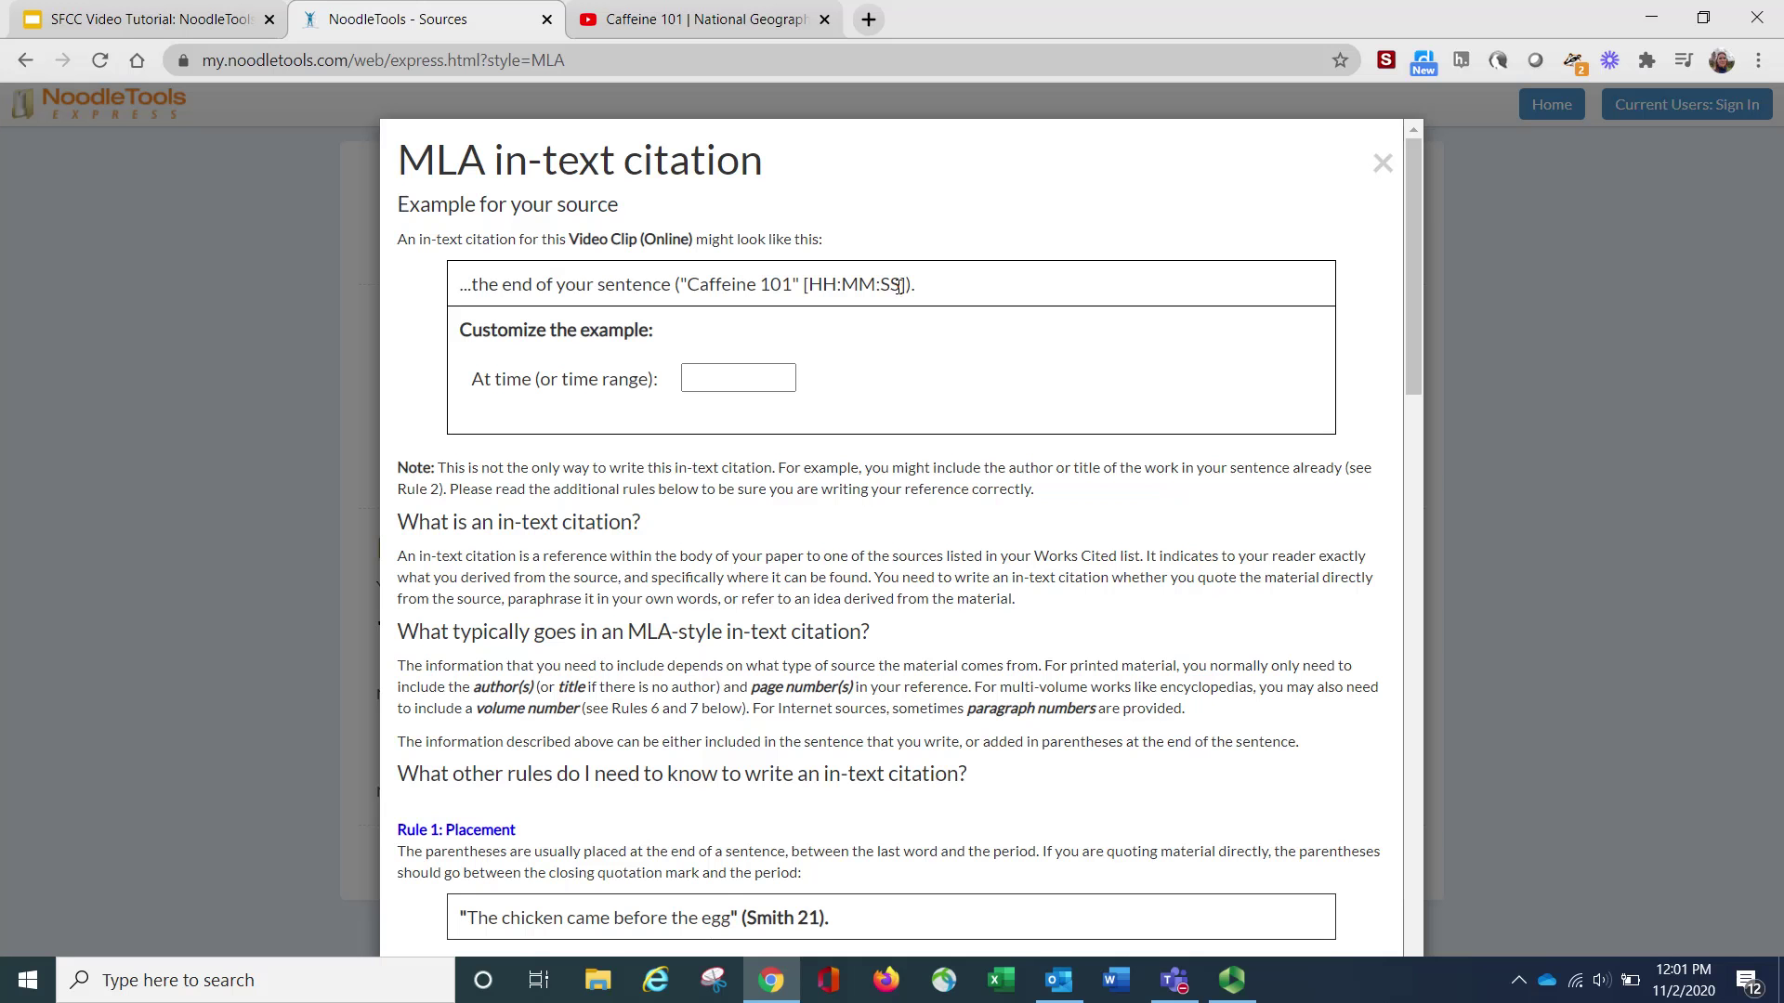
scroll(892, 335, "down", 3)
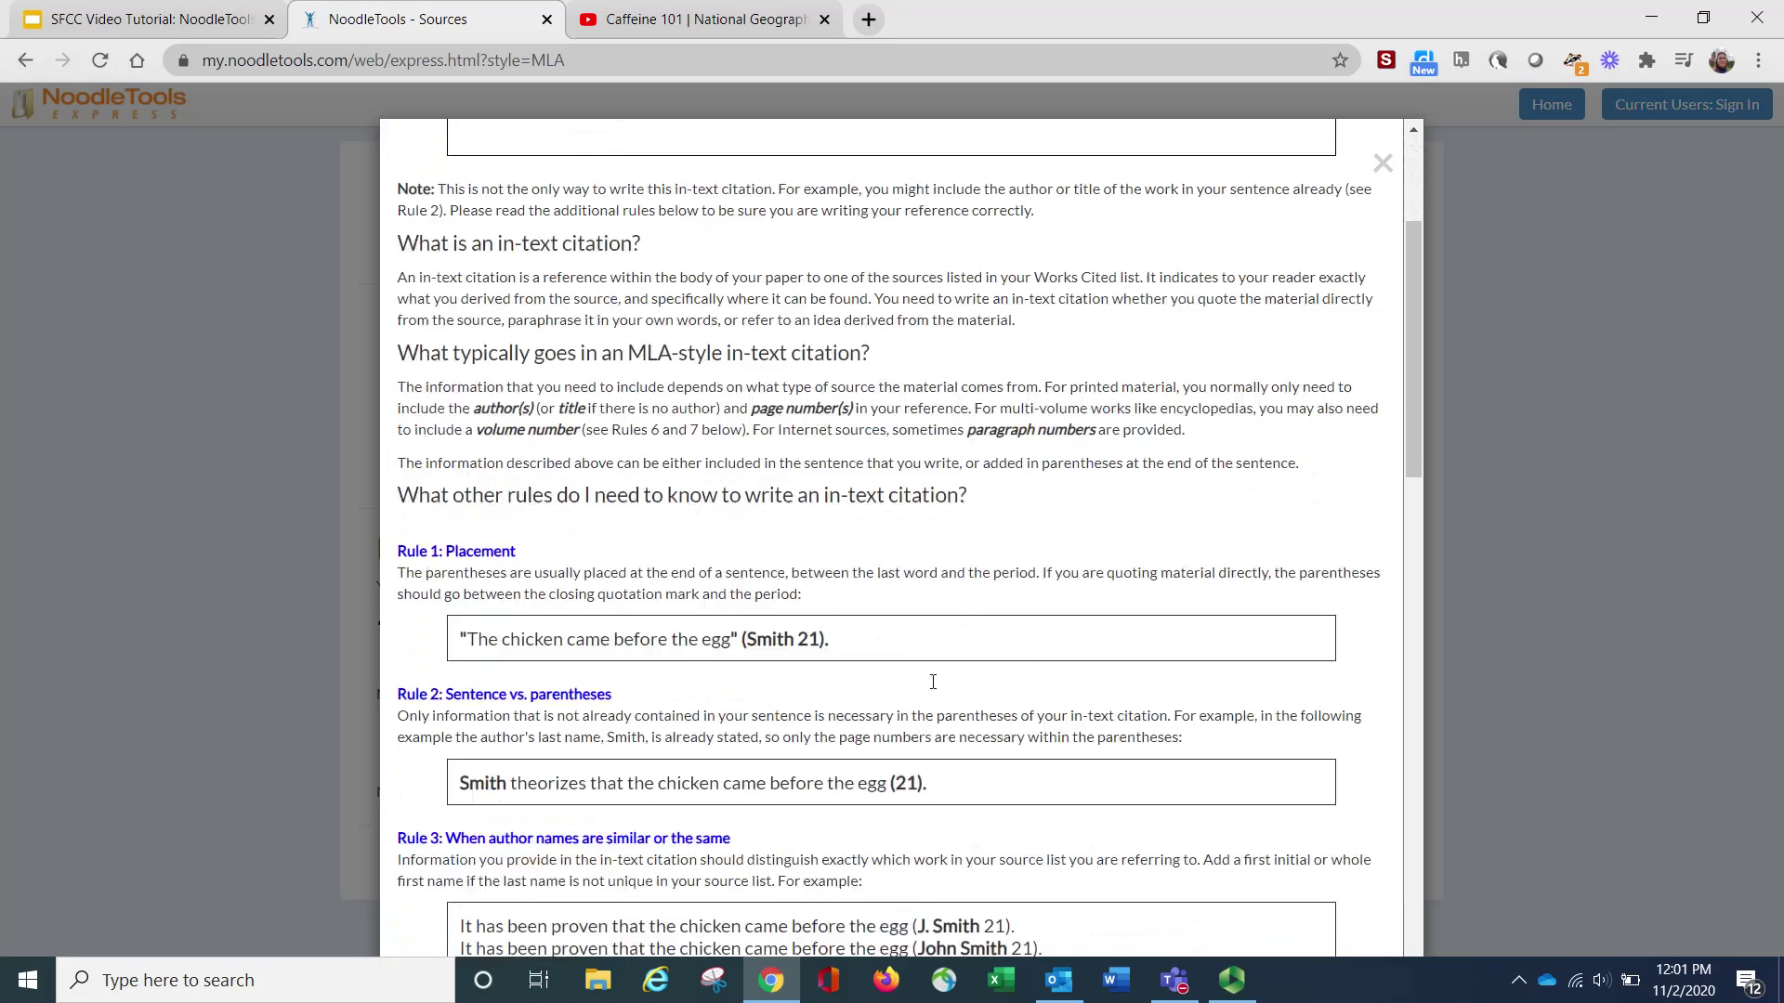
scroll(933, 681, "down", 15)
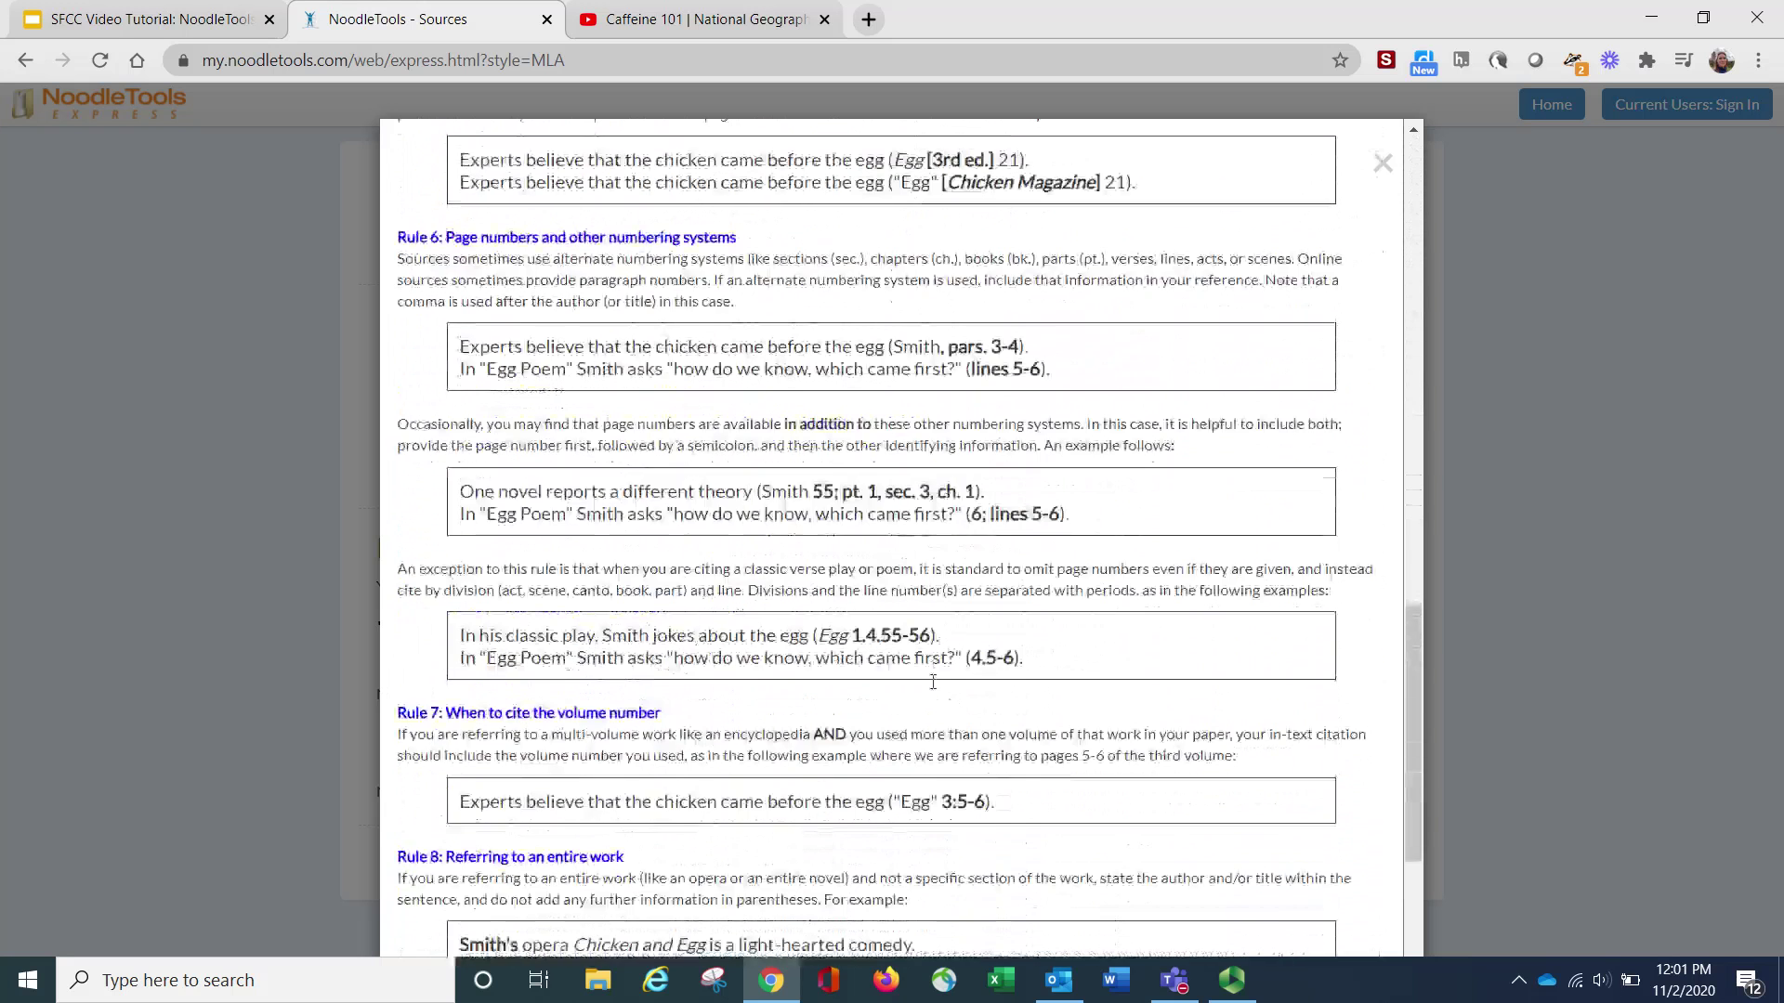
scroll(935, 688, "down", 3)
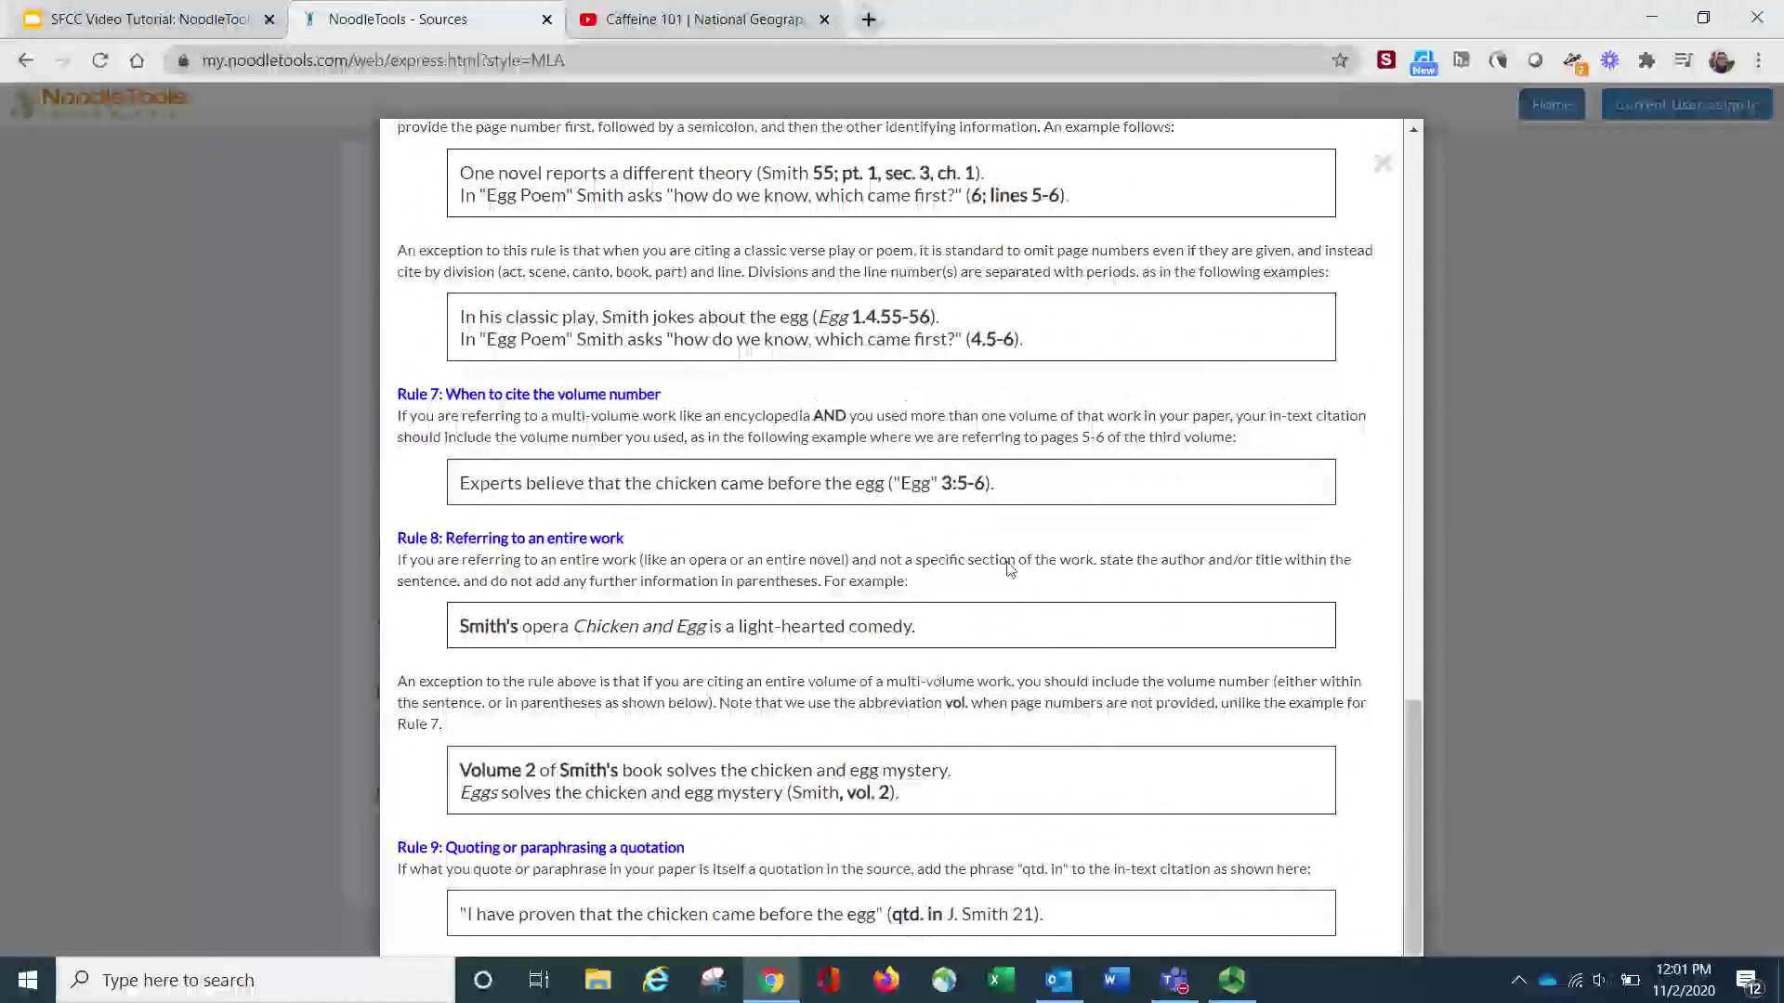